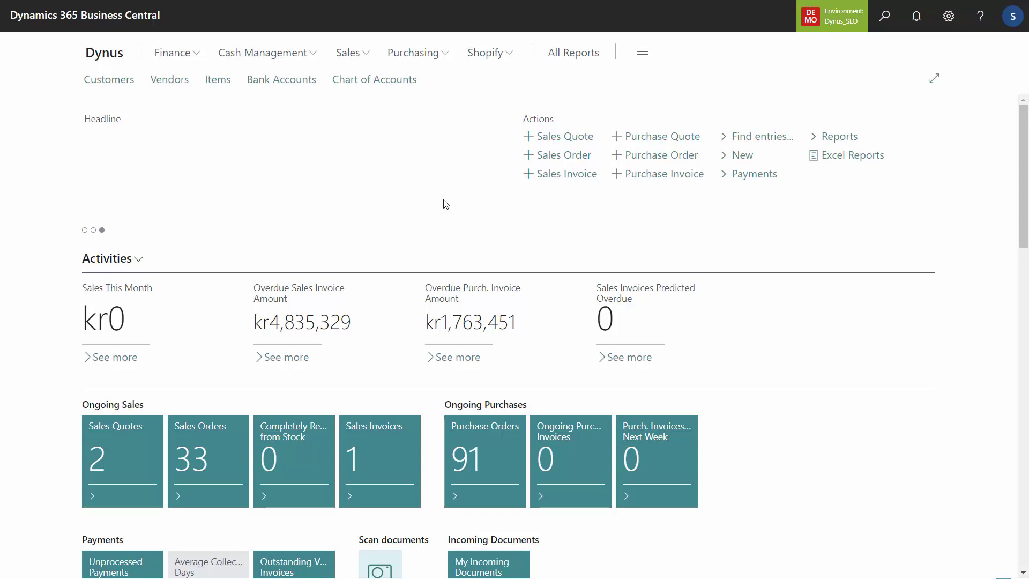
# Step: Search for "serial no" and open the Serial No. Information List
pyautogui.click(882, 22)
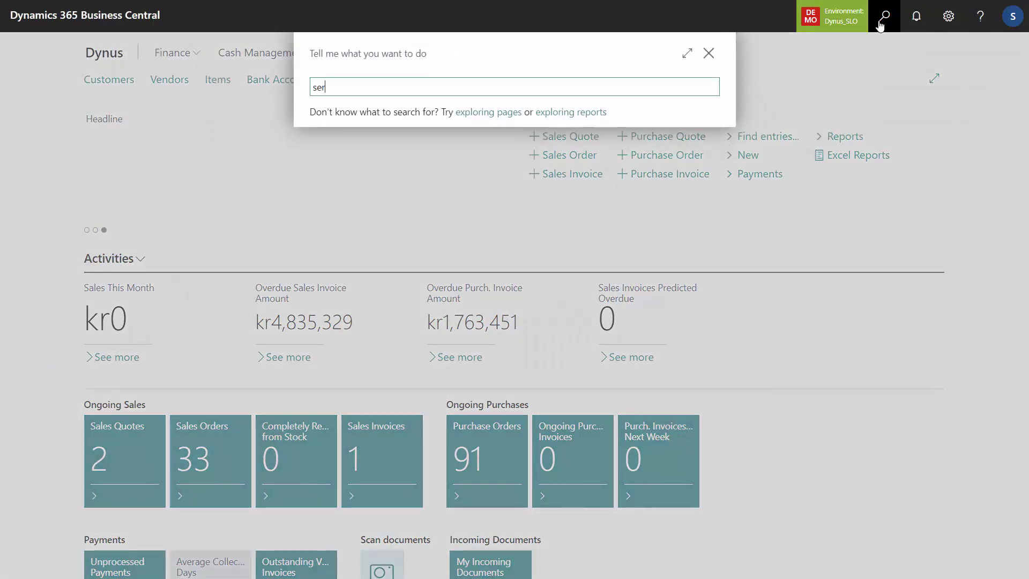
pyautogui.write('seril')
pyautogui.press('BackSpace')
pyautogui.write('al no')
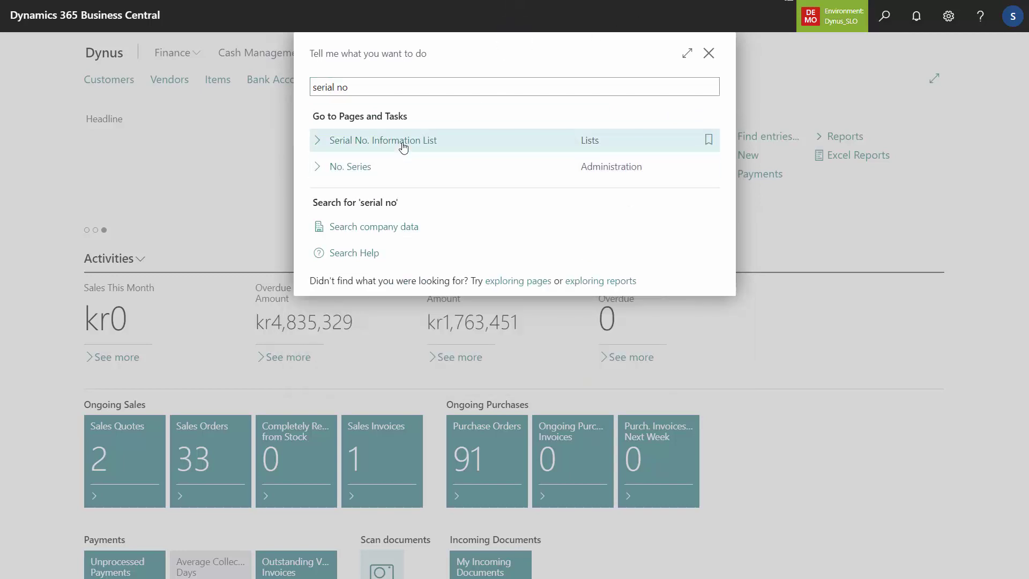
pyautogui.click(403, 142)
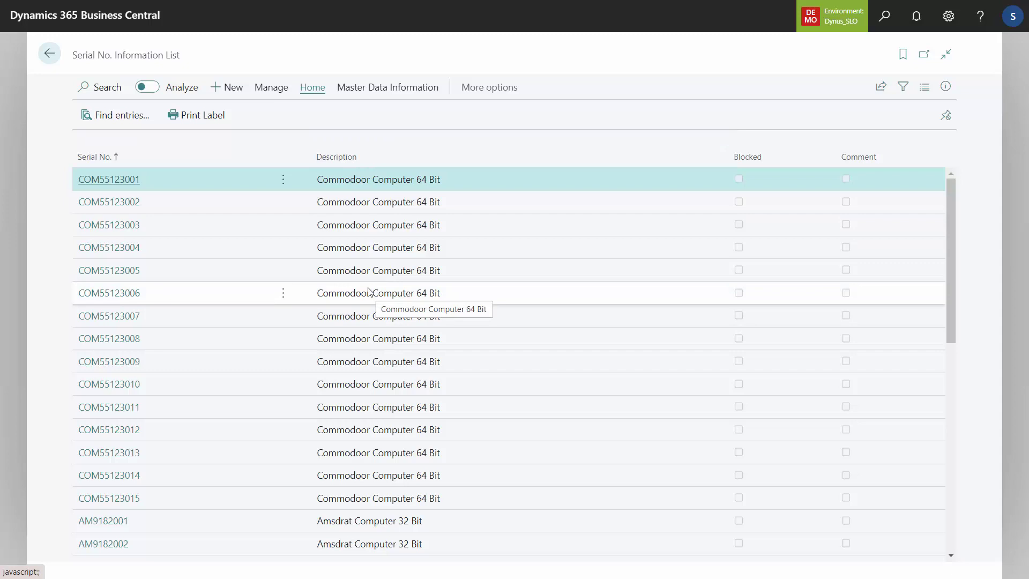
# Step: Open the information card of serial number COM55123002 and inspect its Serial No. value
pyautogui.click(355, 204)
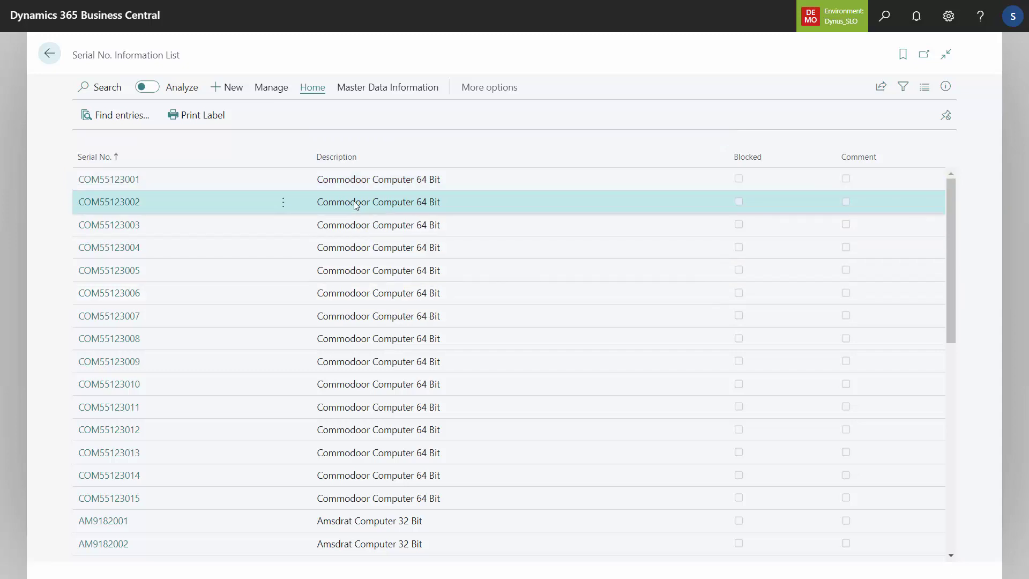
pyautogui.click(127, 207)
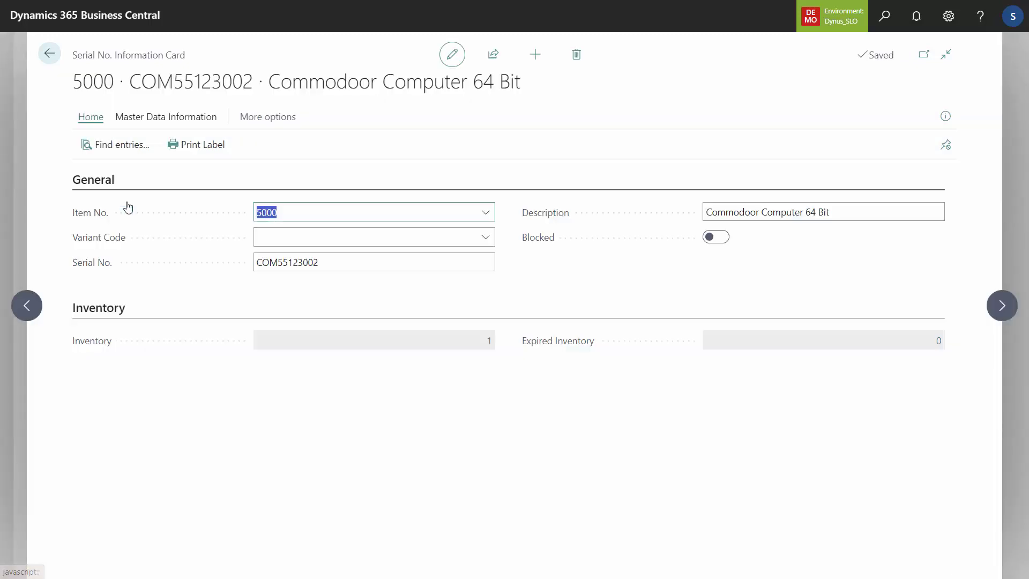
pyautogui.doubleClick(324, 263)
pyautogui.click(316, 261)
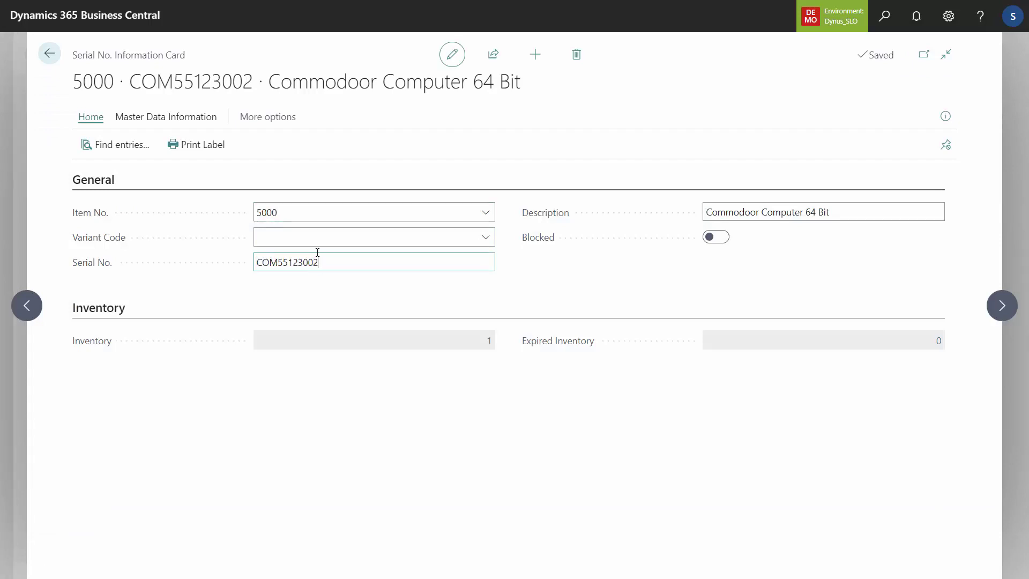
# Step: Review the master data specifications of serial number COM55123002 and return to the home page
pyautogui.click(209, 115)
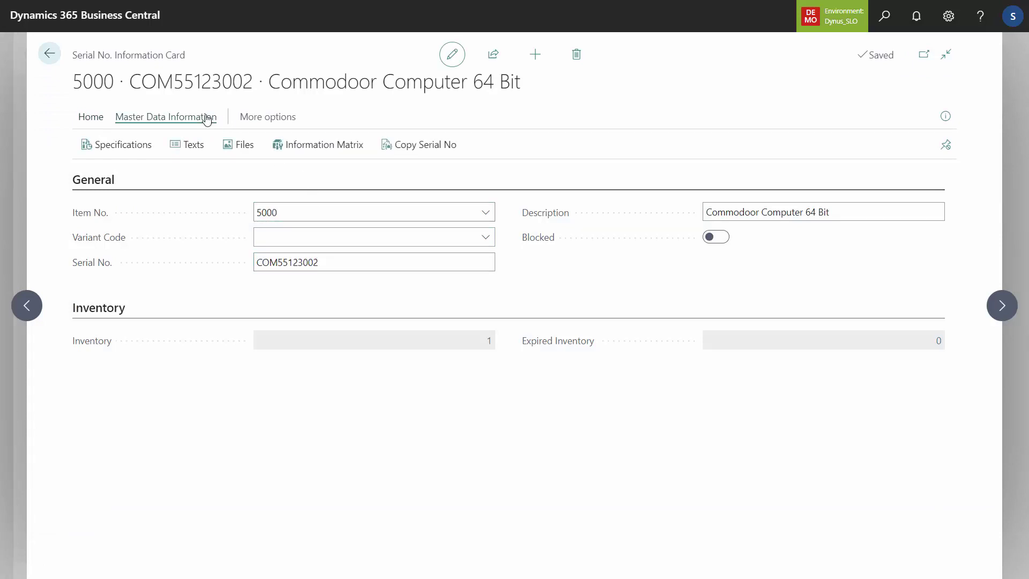
pyautogui.click(142, 150)
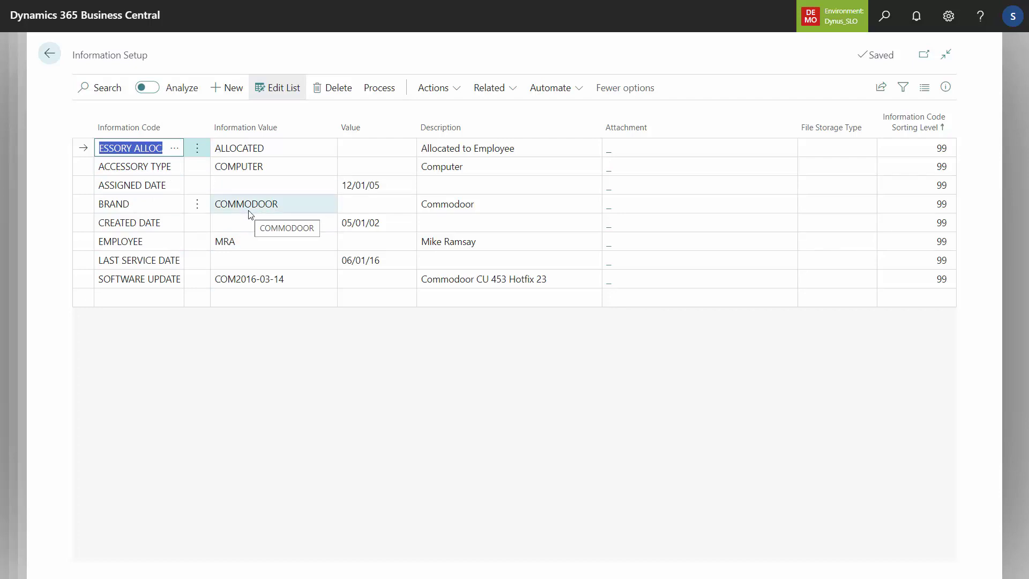
pyautogui.click(51, 56)
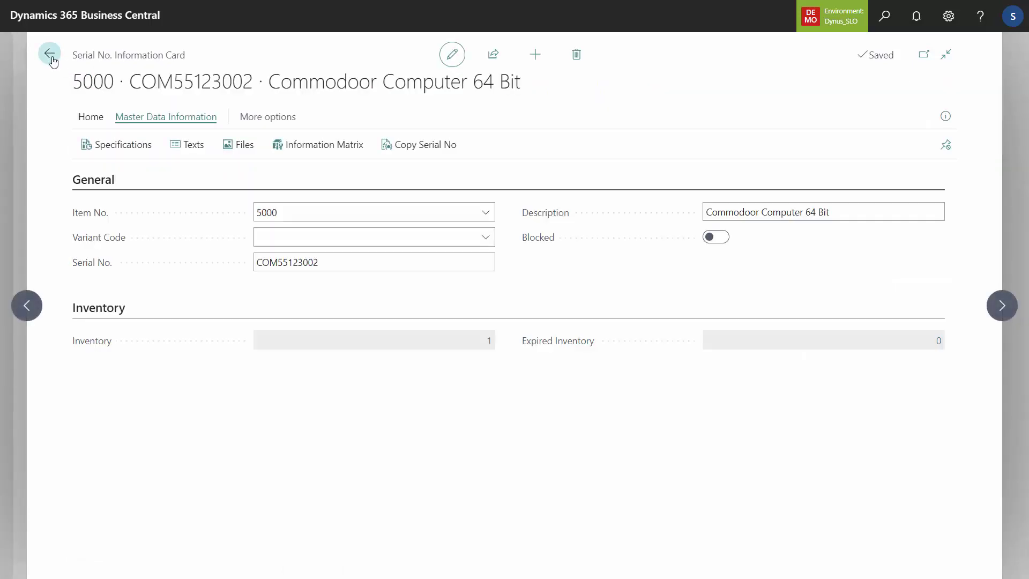
pyautogui.click(50, 56)
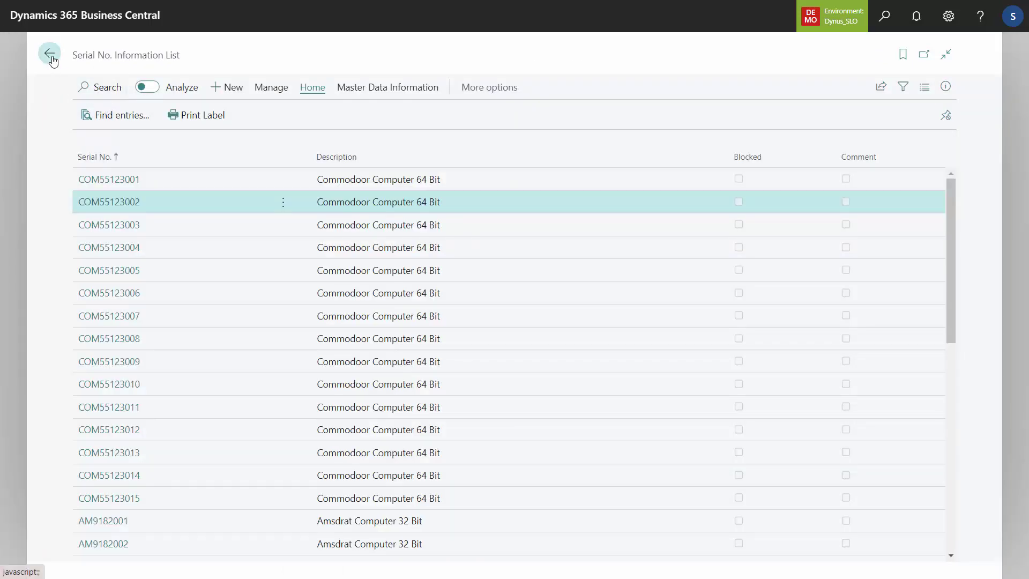
pyautogui.click(50, 56)
# Step: Create a new sales order for the customer Discount Bikes, Paris, using its customer number
pyautogui.click(348, 54)
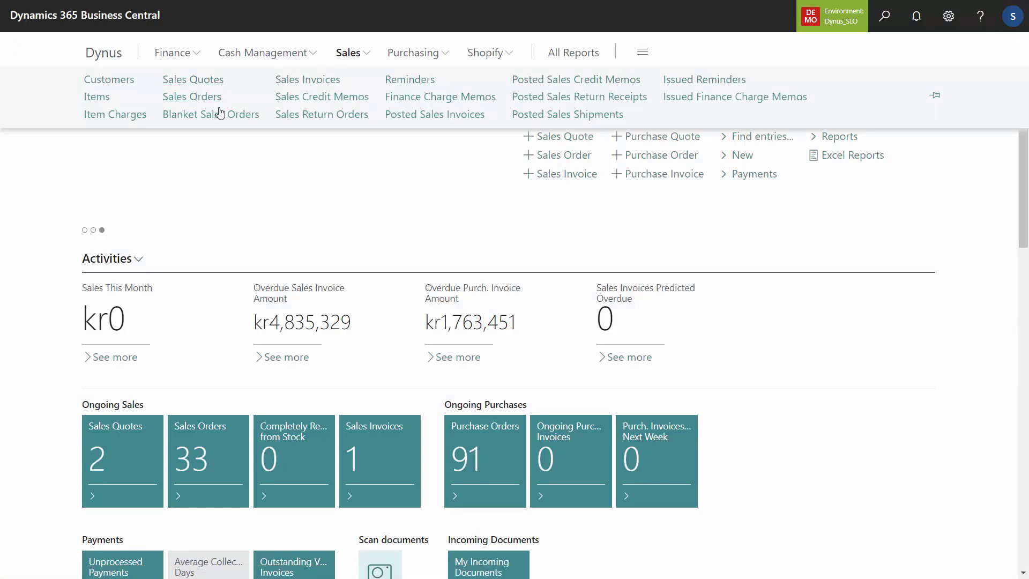
pyautogui.click(192, 97)
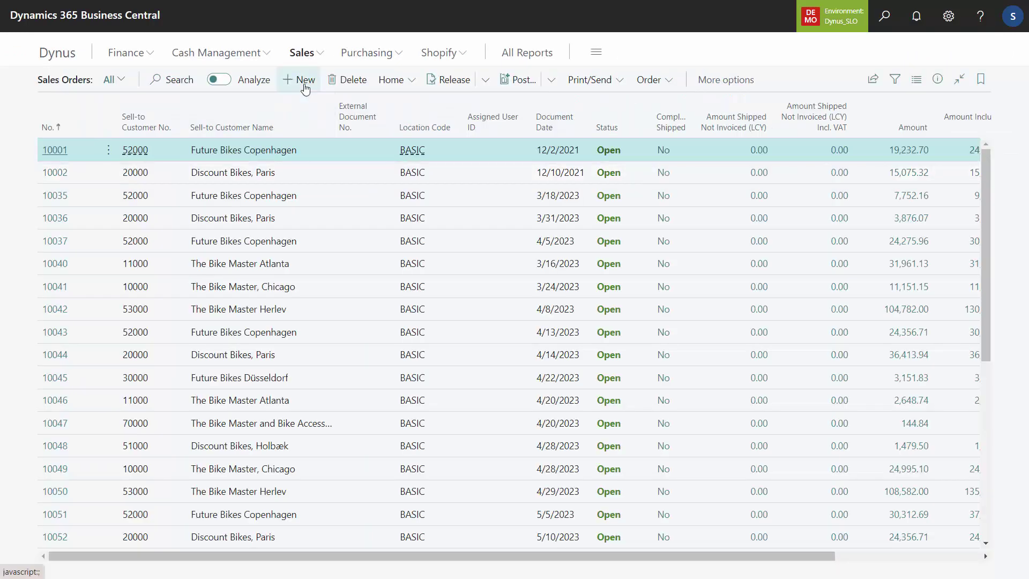
pyautogui.click(306, 85)
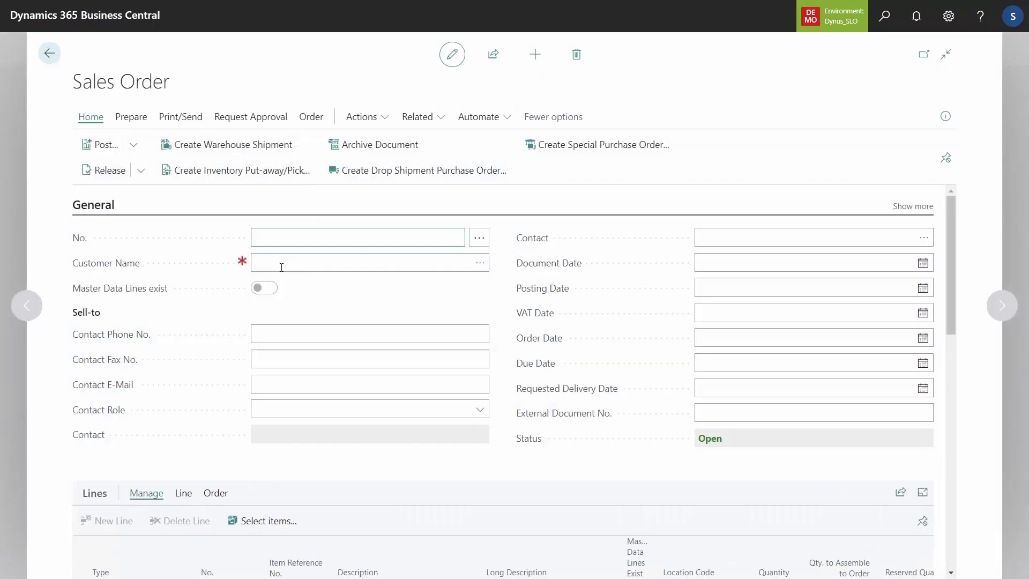
pyautogui.click(281, 267)
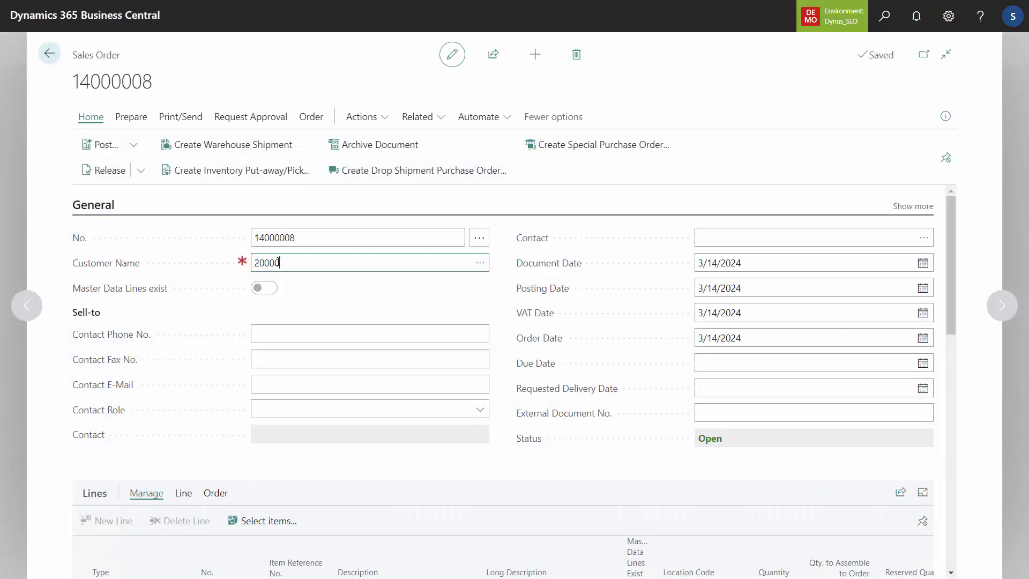
pyautogui.press('Tab')
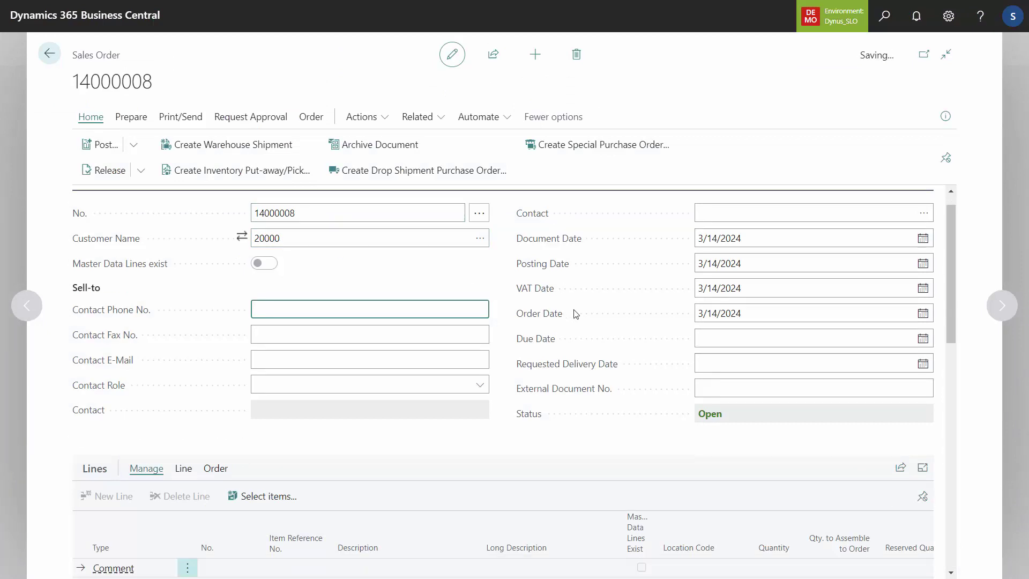
# Step: Add a sales order line of type Item for item 5000
pyautogui.scroll(-3, 215, 348)
pyautogui.click(155, 424)
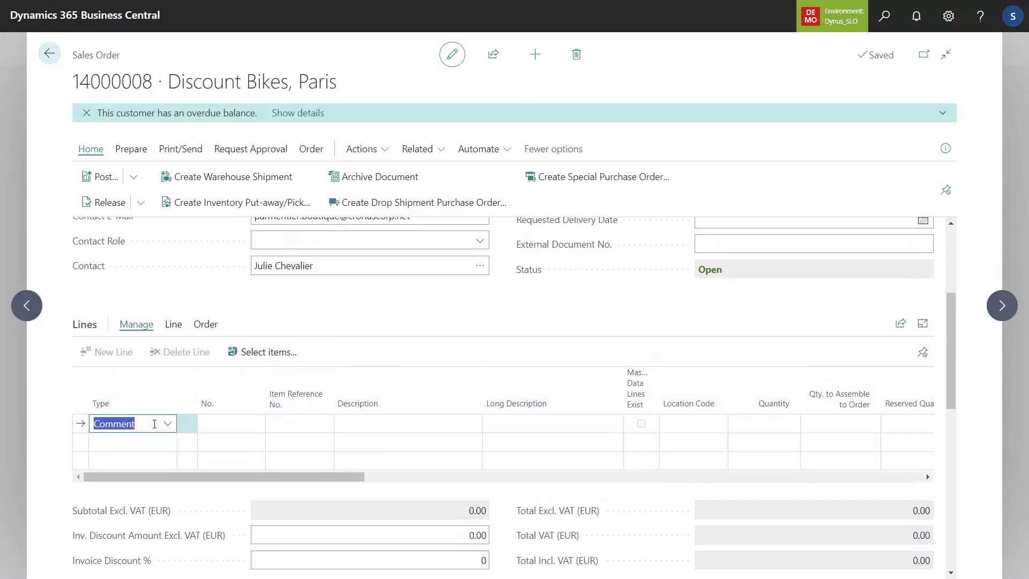
pyautogui.click(167, 424)
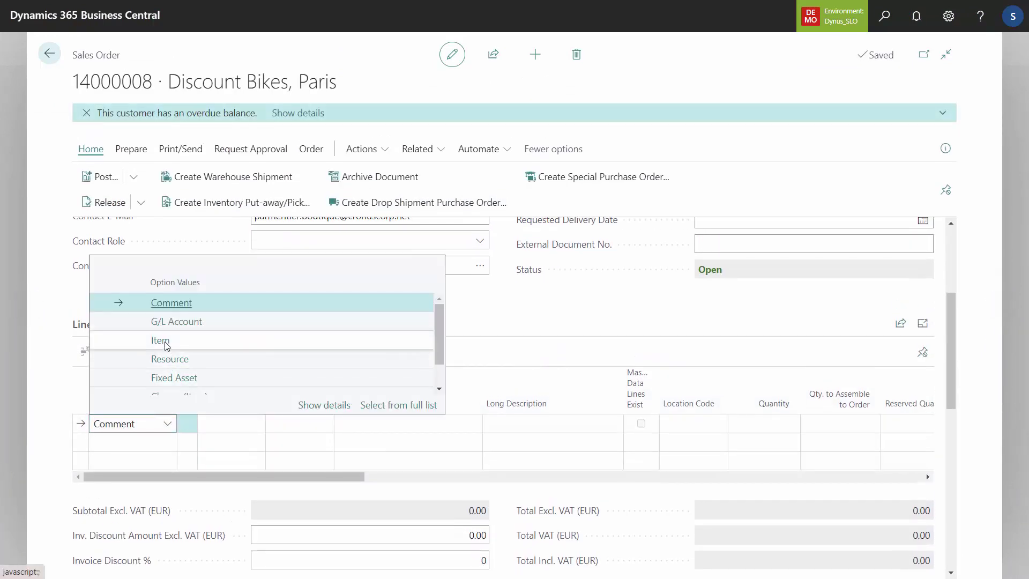
pyautogui.click(150, 348)
pyautogui.click(216, 428)
pyautogui.write('5000')
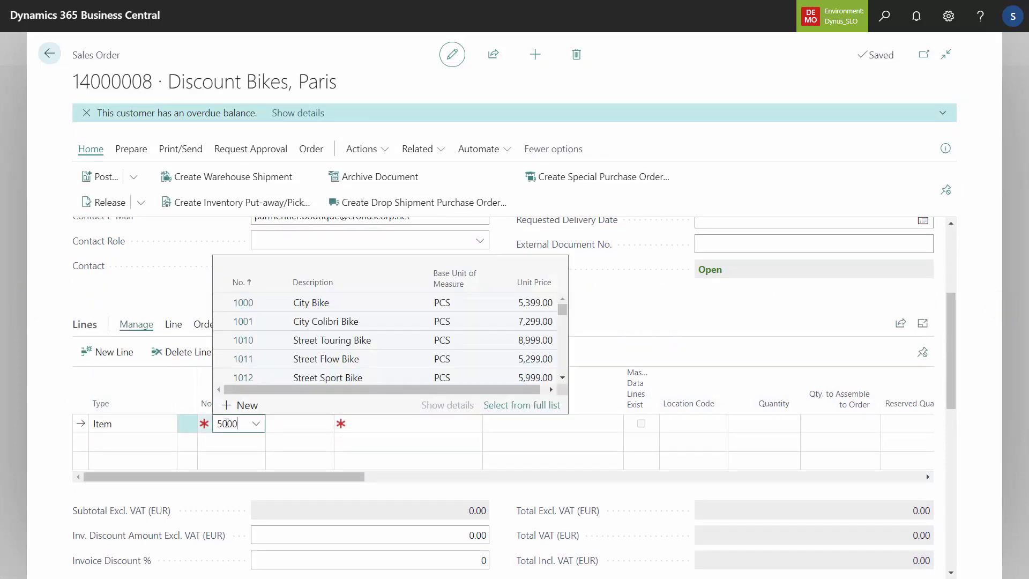
pyautogui.press('Tab')
pyautogui.press('Tab')
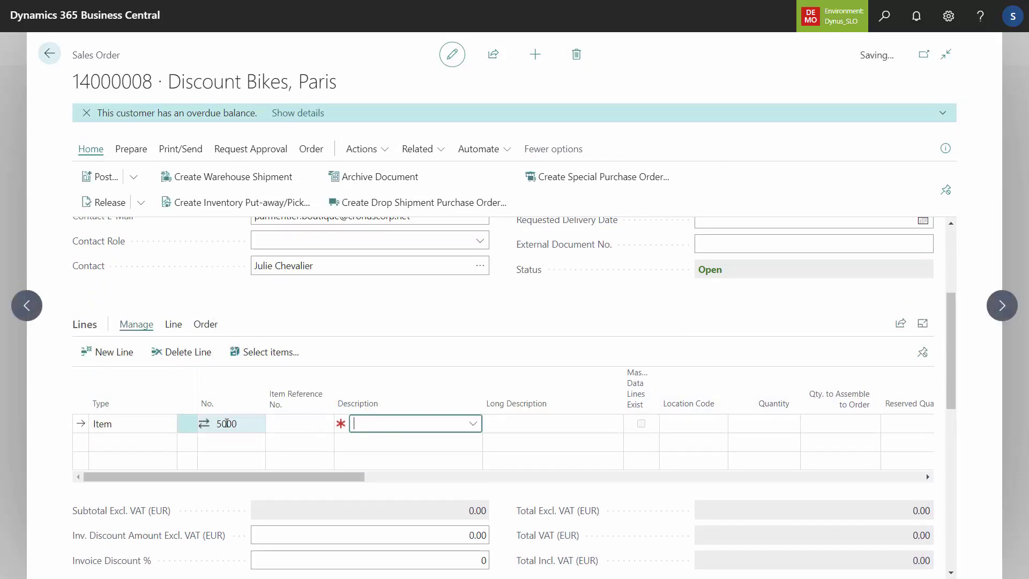
# Step: Set the item 5000 line's location code to AVAILABLE and its quantity to 2
pyautogui.click(713, 424)
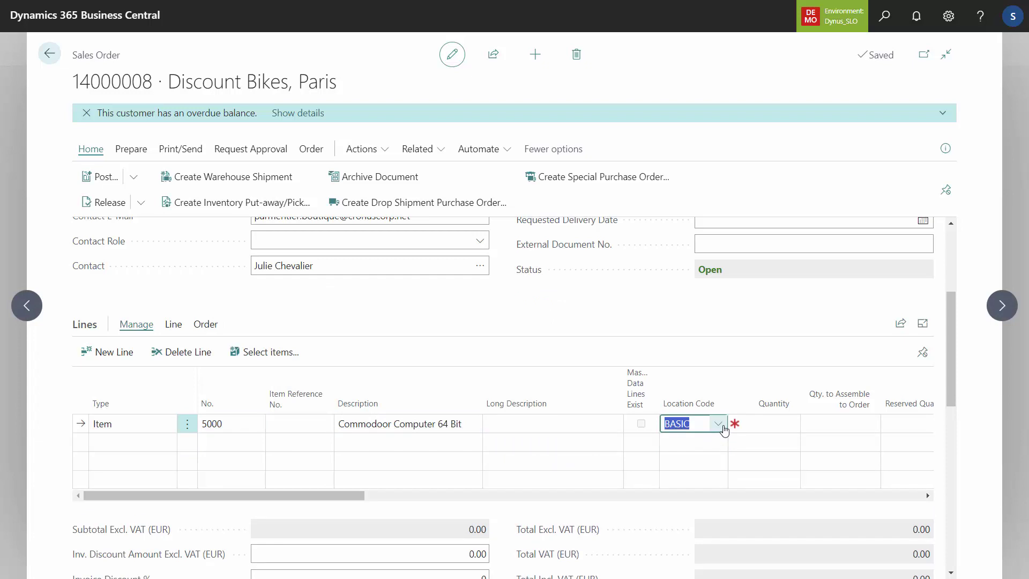
pyautogui.click(718, 424)
pyautogui.scroll(1, 708, 343)
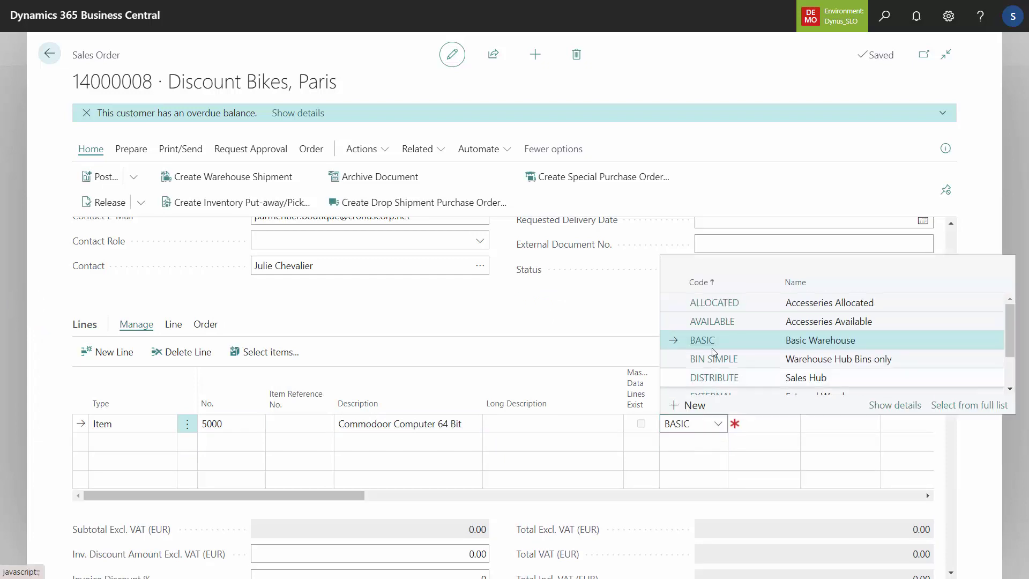
pyautogui.click(707, 328)
pyautogui.press('Tab')
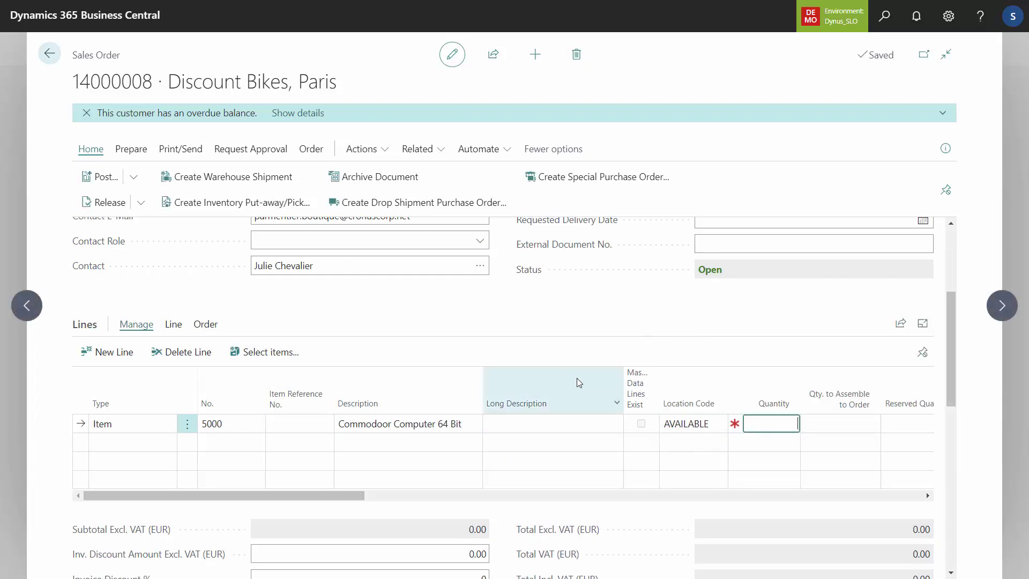
pyautogui.press('Tab')
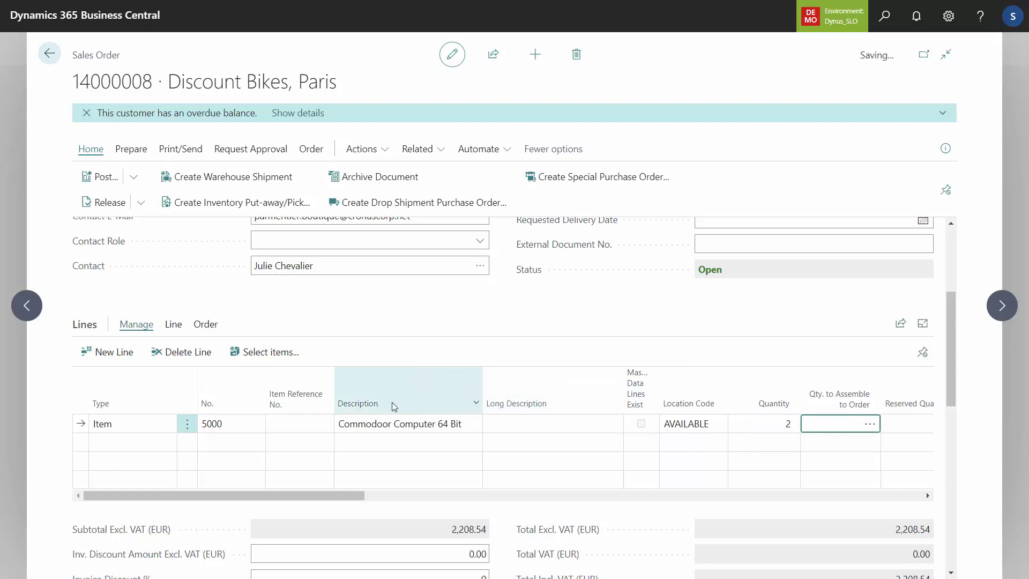
# Step: Open the item tracking lines for the item 5000 line and assign serial number COM55123002 on the first row
pyautogui.click(173, 326)
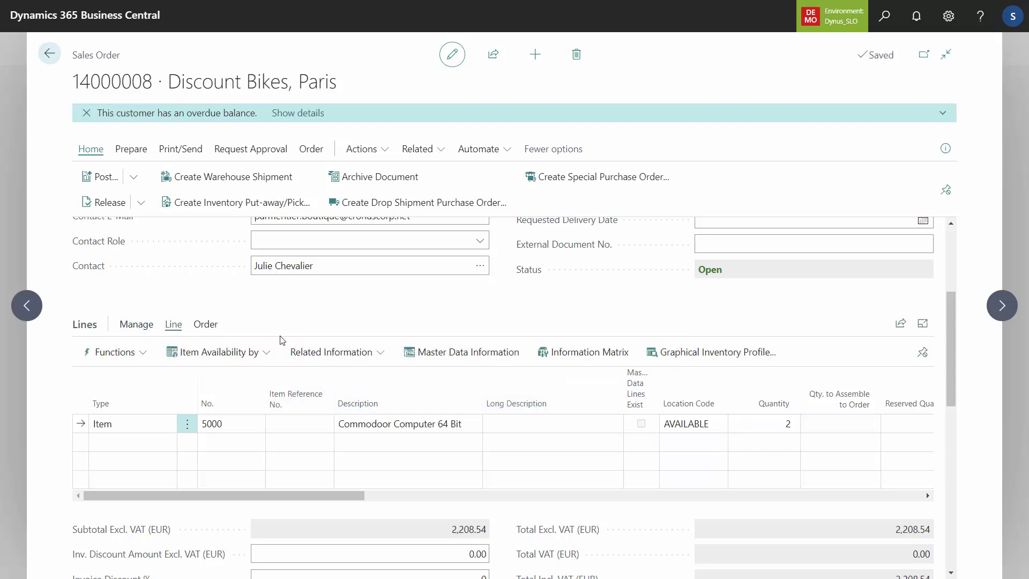
pyautogui.click(362, 354)
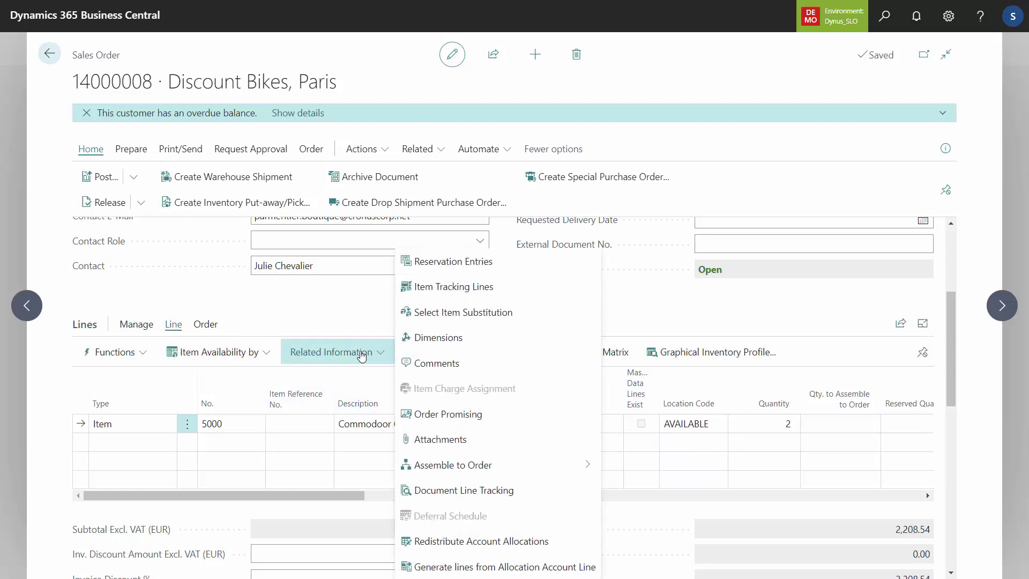
pyautogui.click(491, 288)
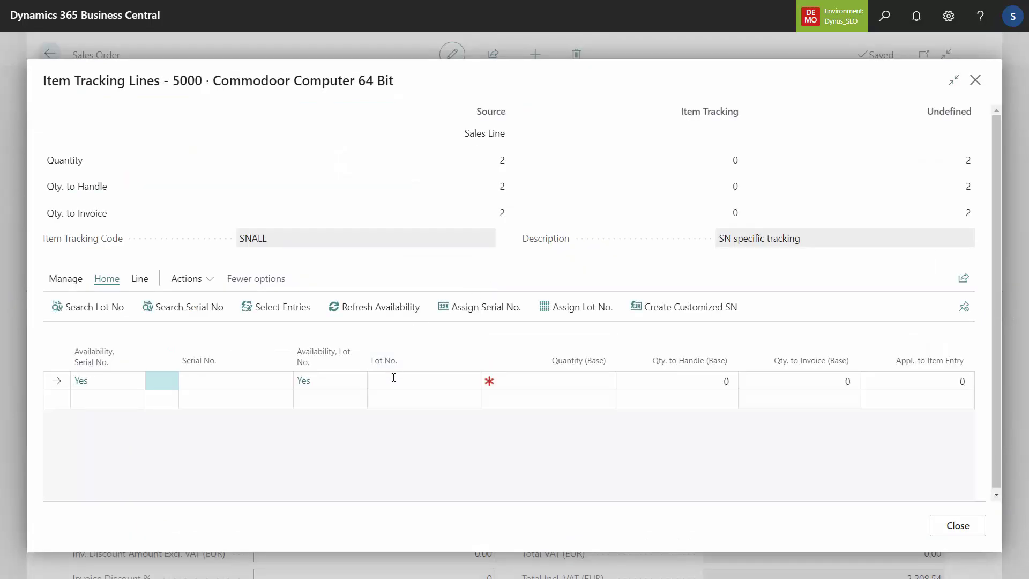
pyautogui.click(275, 381)
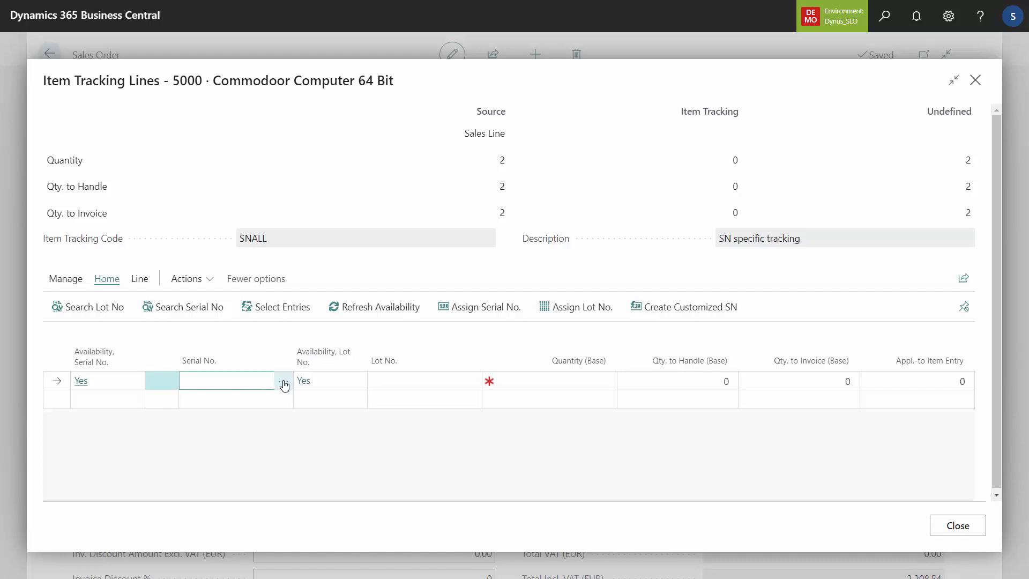
pyautogui.click(284, 384)
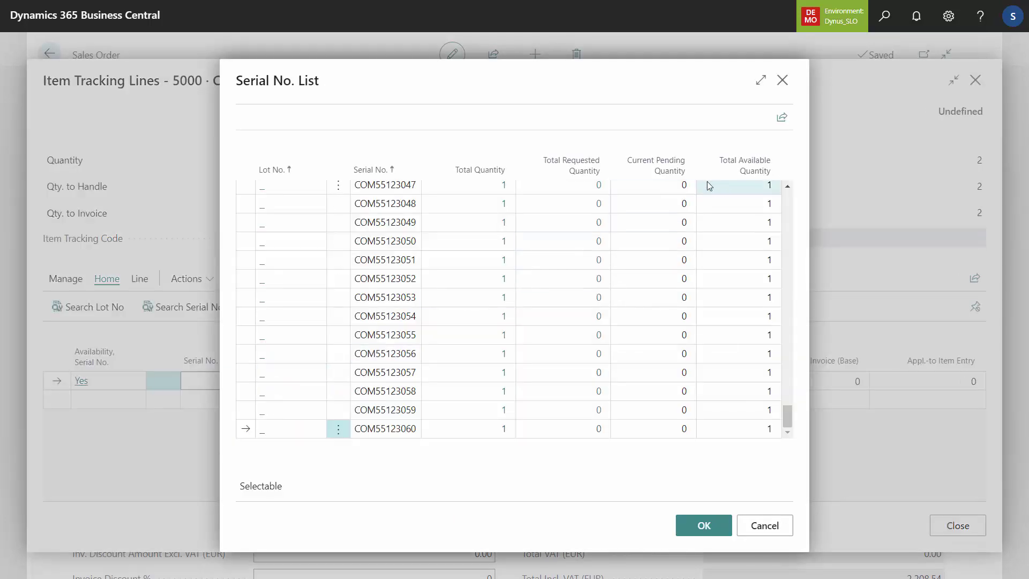
pyautogui.moveTo(788, 416); pyautogui.dragTo(782, 197)
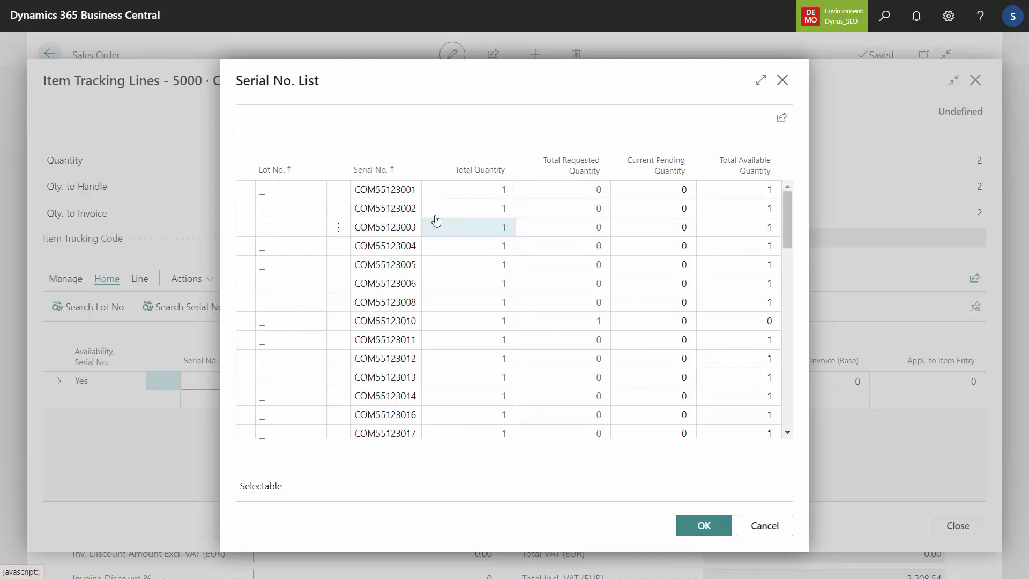
pyautogui.click(398, 209)
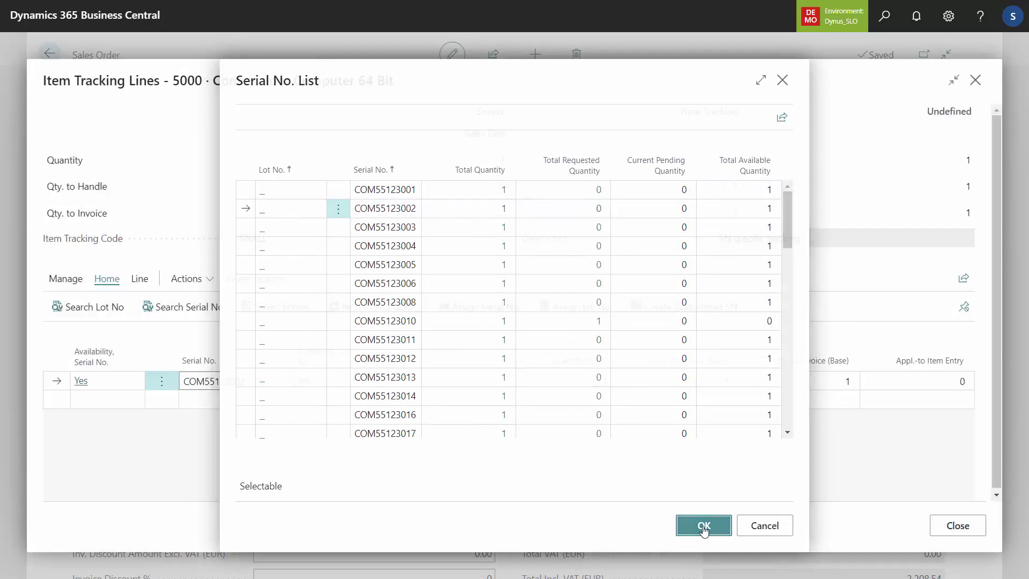
pyautogui.click(703, 527)
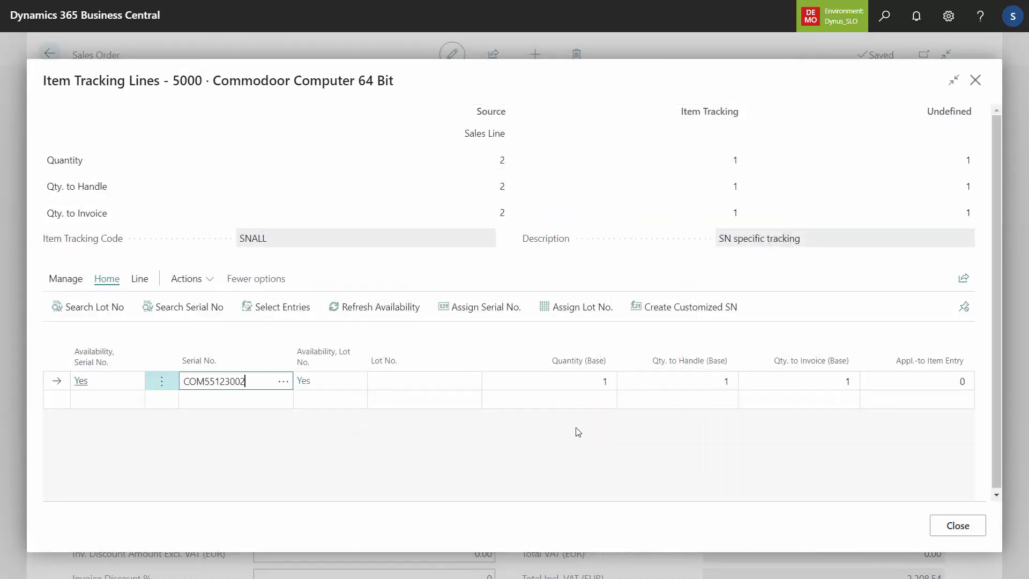
# Step: Assign serial number COM55123004 on the second tracking row, and select the first row's serial number
pyautogui.click(260, 401)
pyautogui.click(283, 400)
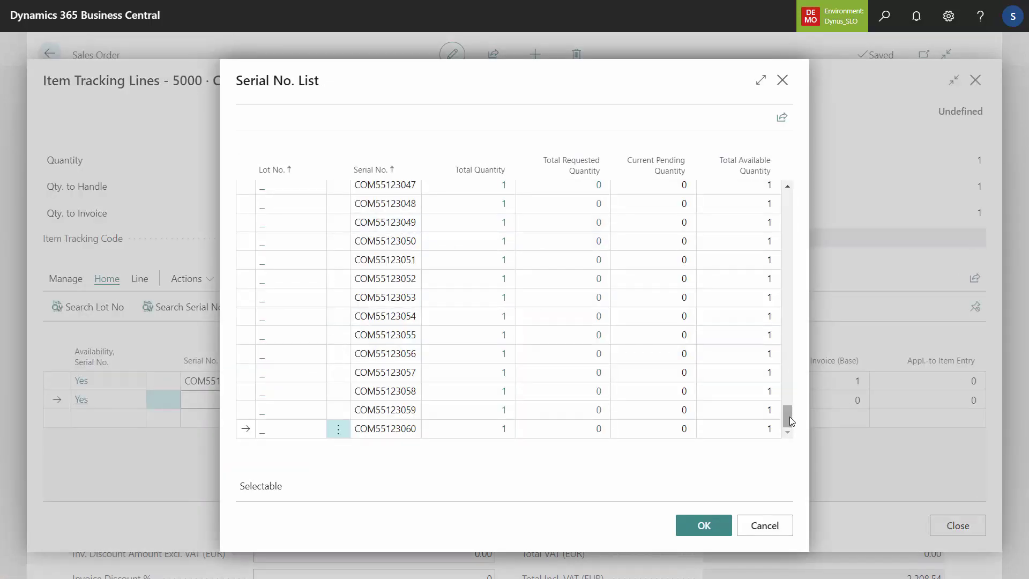
pyautogui.moveTo(790, 416); pyautogui.dragTo(789, 201)
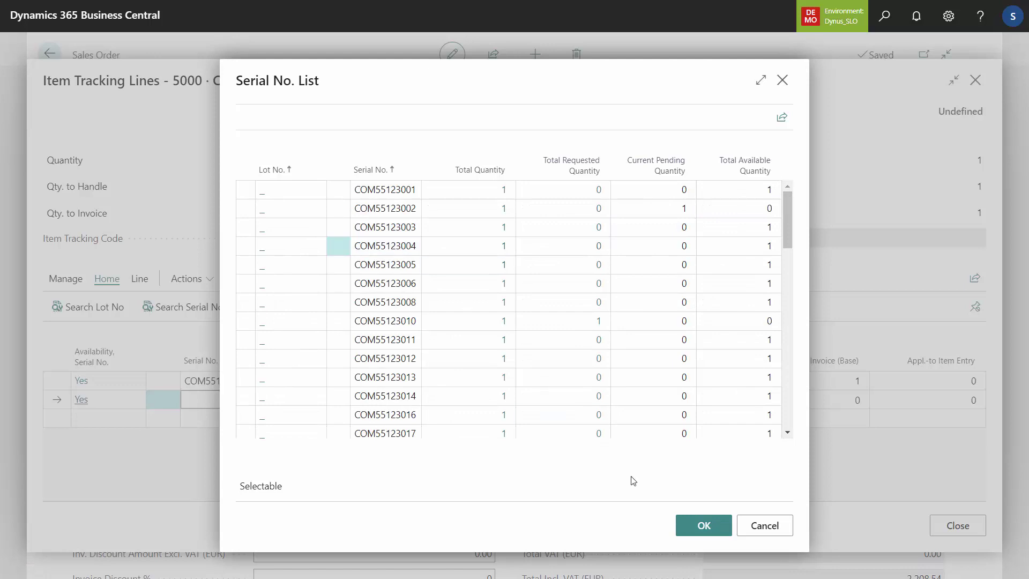
pyautogui.click(707, 532)
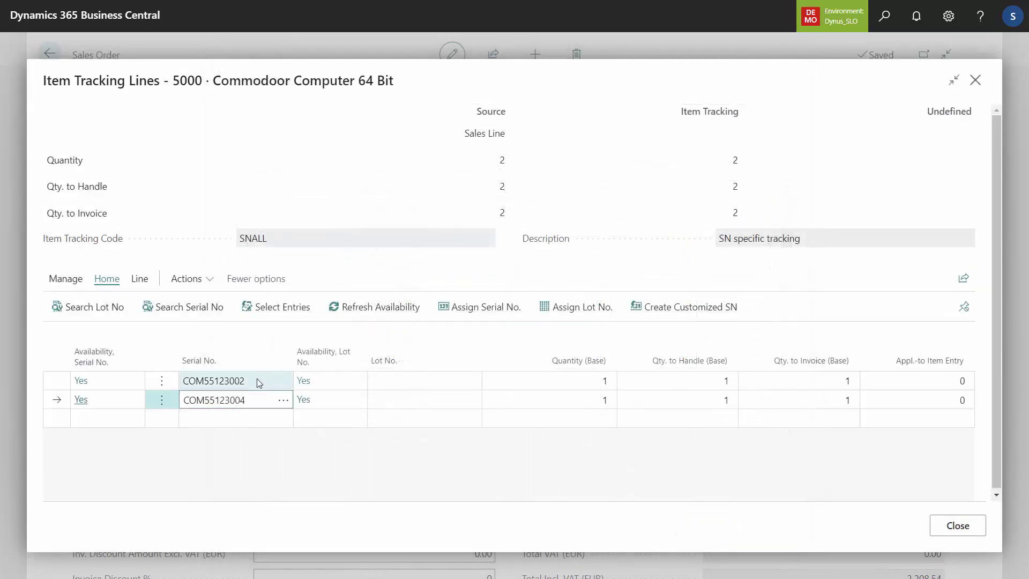
pyautogui.click(259, 381)
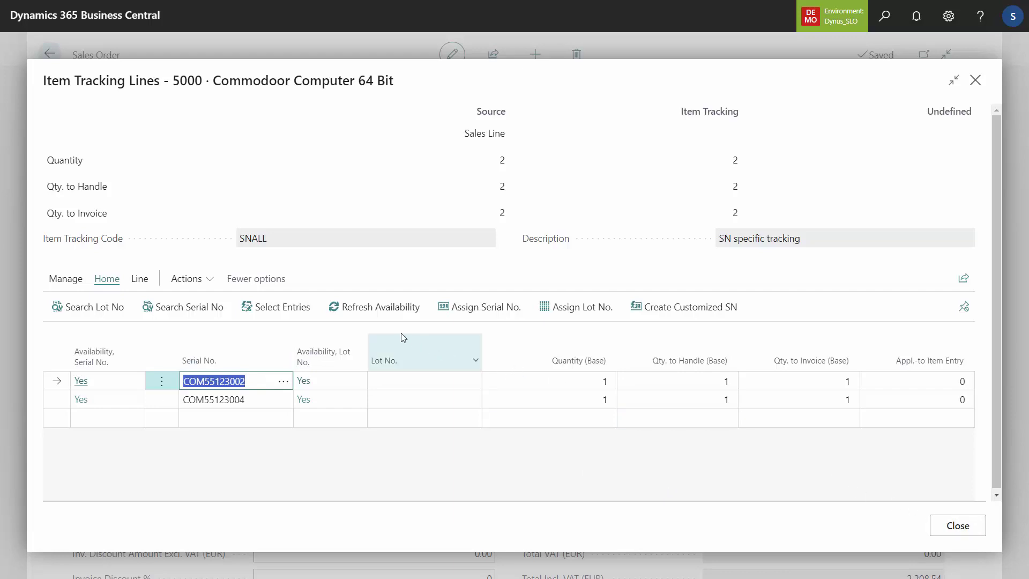
# Step: Check the master data information for serial number COM55123002, and close the item tracking lines, copying the item tracking information to the lines
pyautogui.click(214, 282)
pyautogui.moveTo(223, 301)
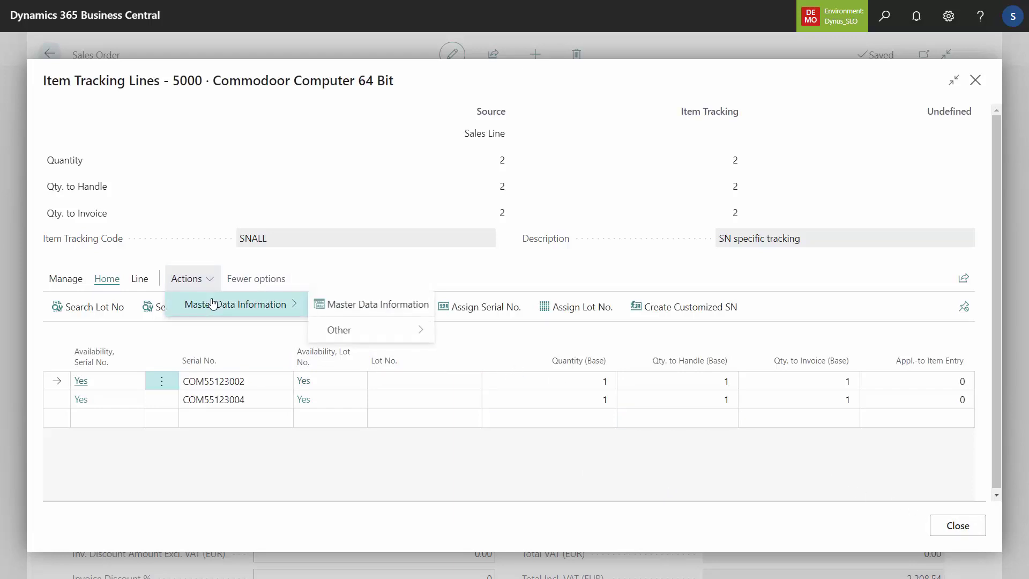
pyautogui.click(336, 309)
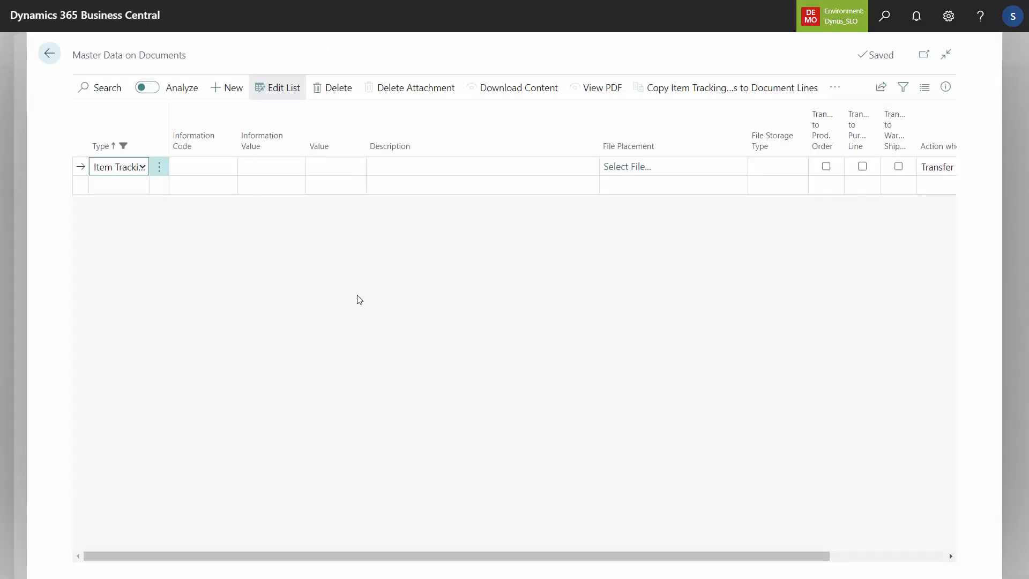
pyautogui.press('Escape')
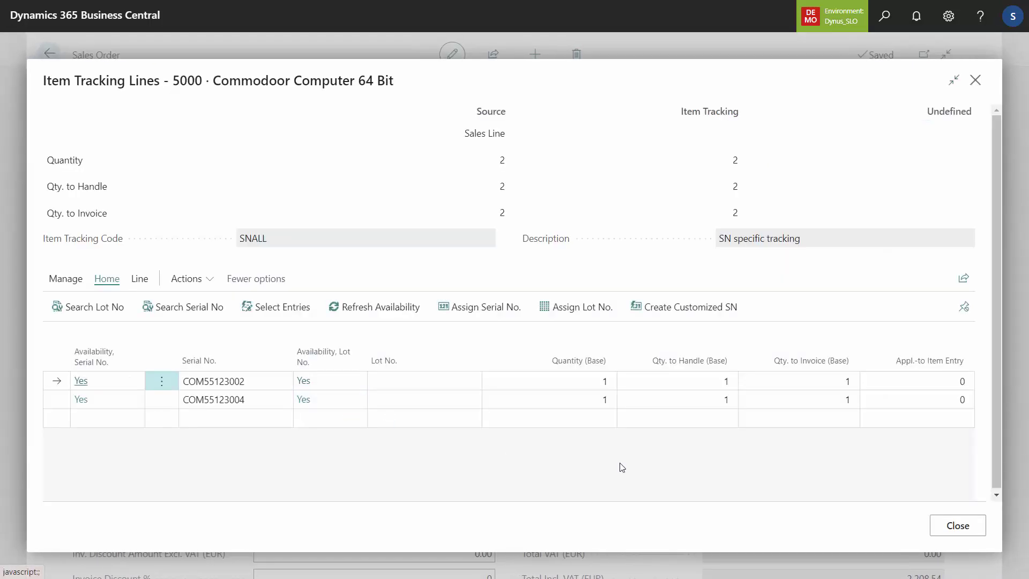
pyautogui.click(966, 531)
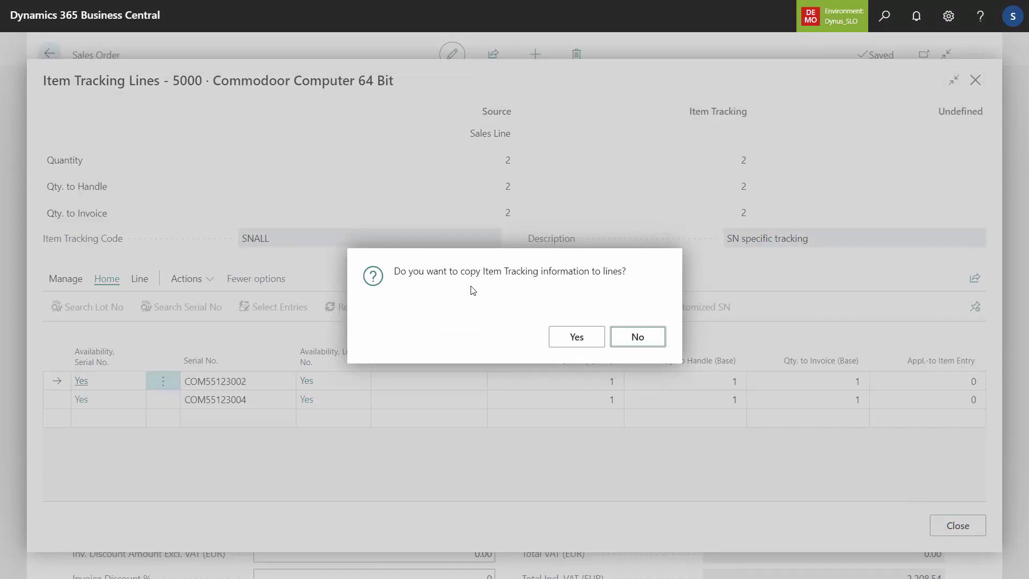
pyautogui.click(579, 340)
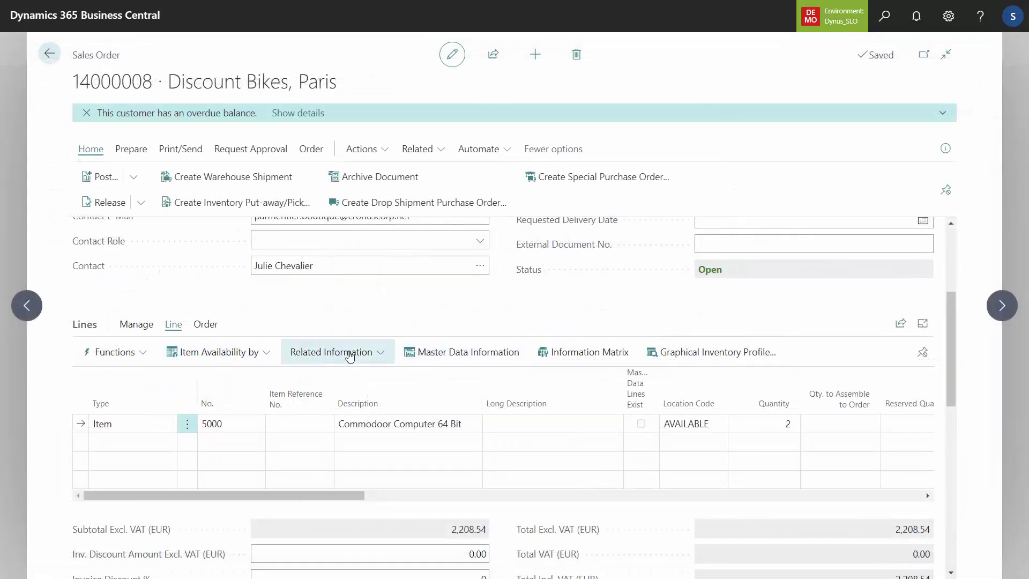
# Step: Reopen the item tracking lines for the item 5000 line and review the master data information of serial number COM55123002
pyautogui.click(349, 356)
pyautogui.click(454, 297)
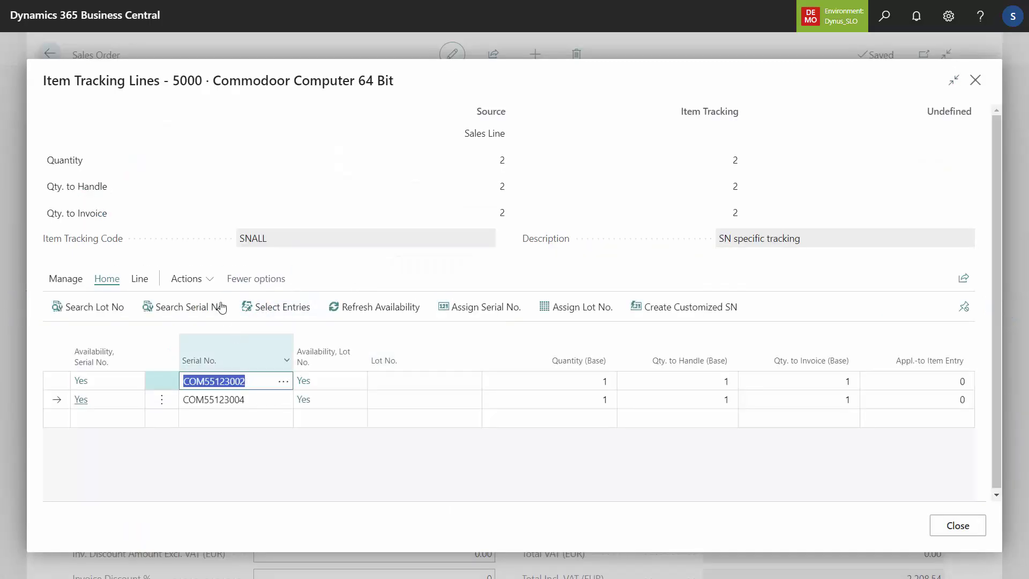
pyautogui.click(187, 278)
pyautogui.moveTo(246, 308)
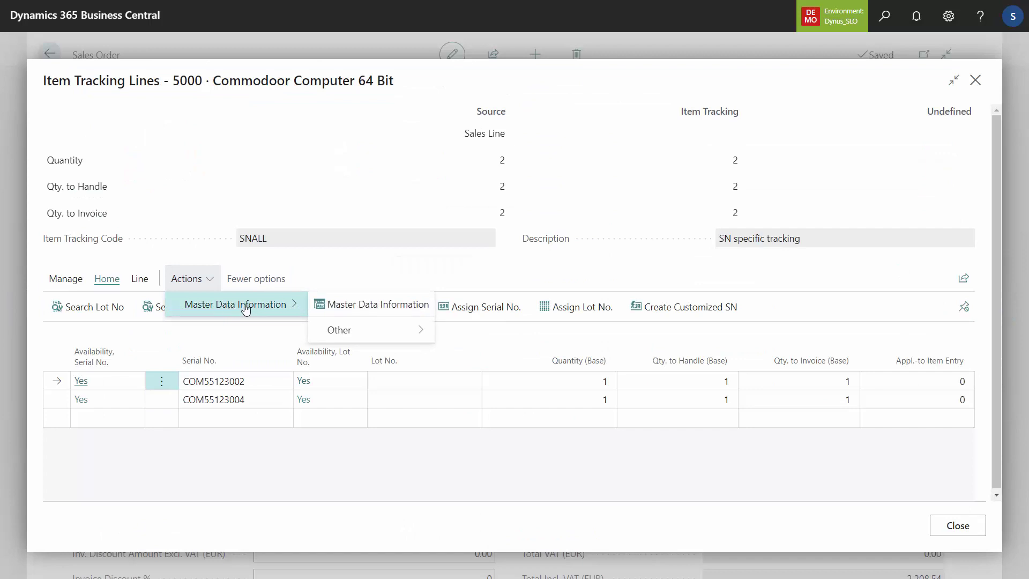
pyautogui.click(345, 305)
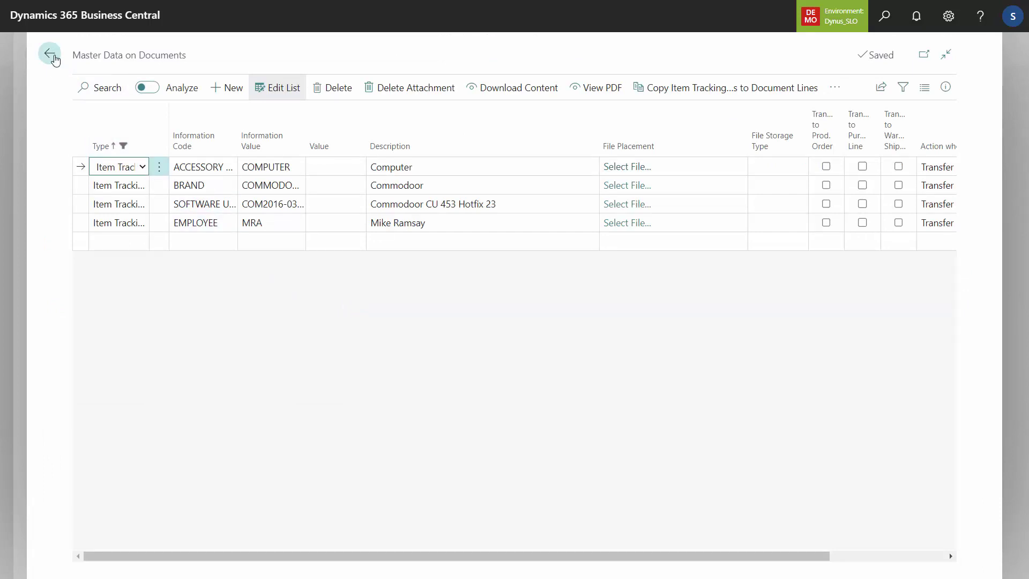
pyautogui.click(50, 54)
# Step: Review the master data information of serial number COM55123004 and return to the sales order
pyautogui.click(236, 400)
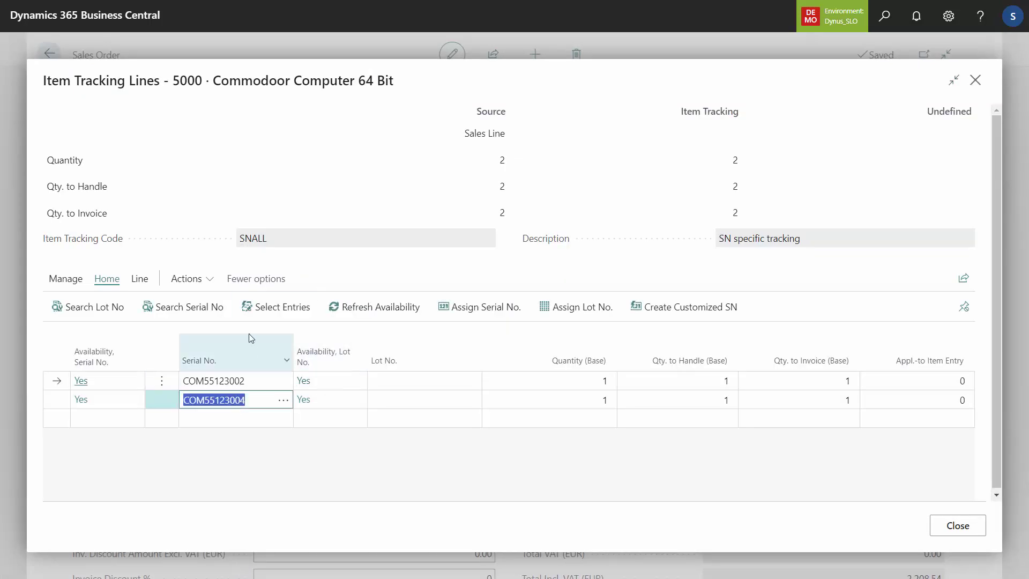
pyautogui.click(186, 278)
pyautogui.moveTo(230, 301)
pyautogui.click(338, 311)
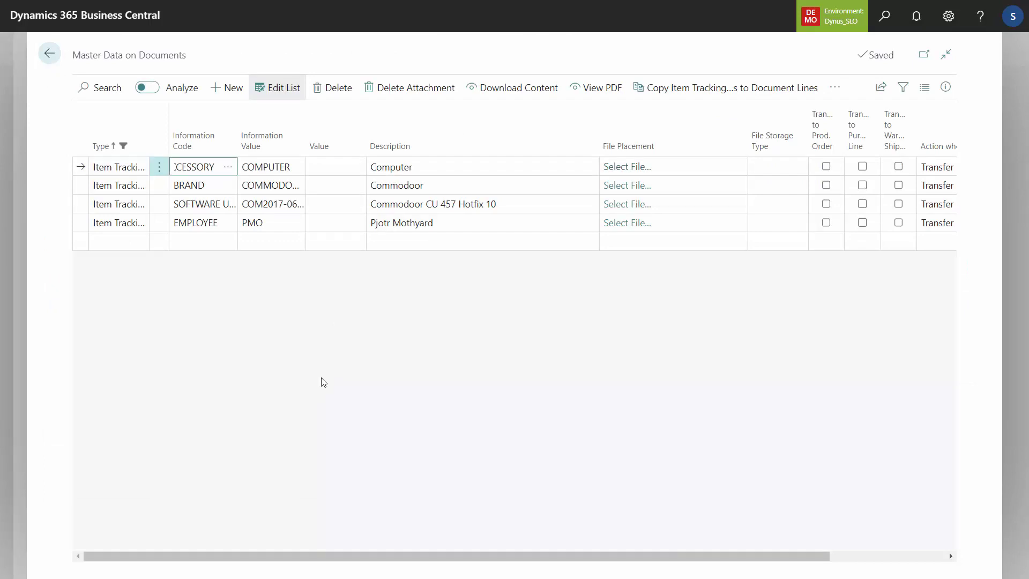
pyautogui.press('Escape')
pyautogui.press('Escape')
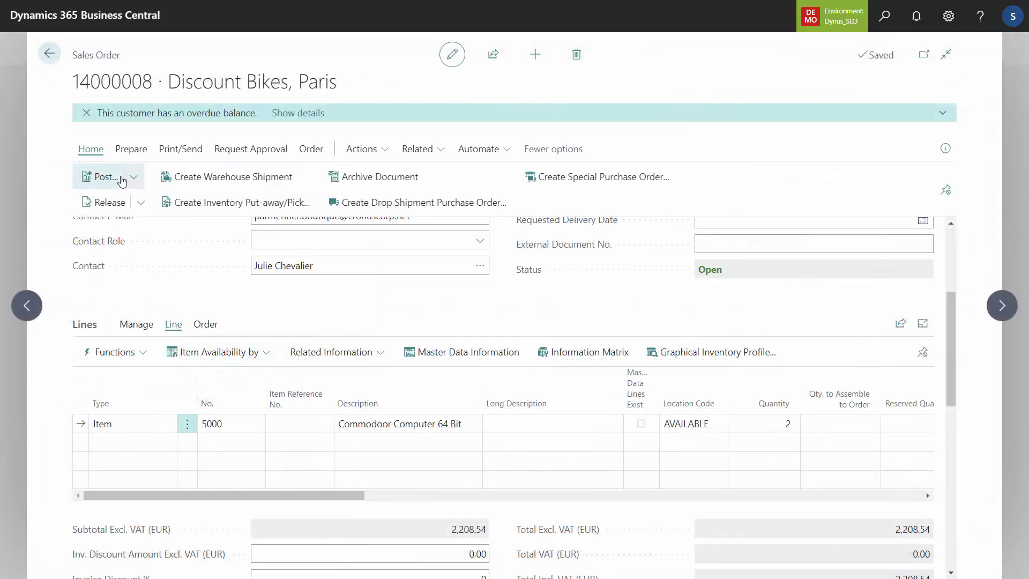
# Step: Post the sales order with the Ship option
pyautogui.click(131, 182)
pyautogui.click(98, 204)
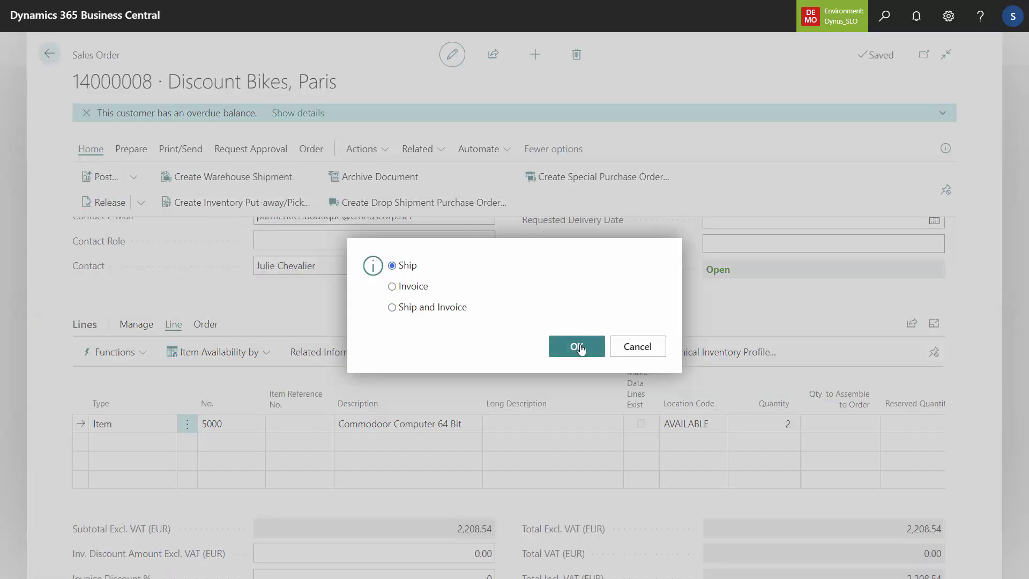
pyautogui.click(578, 346)
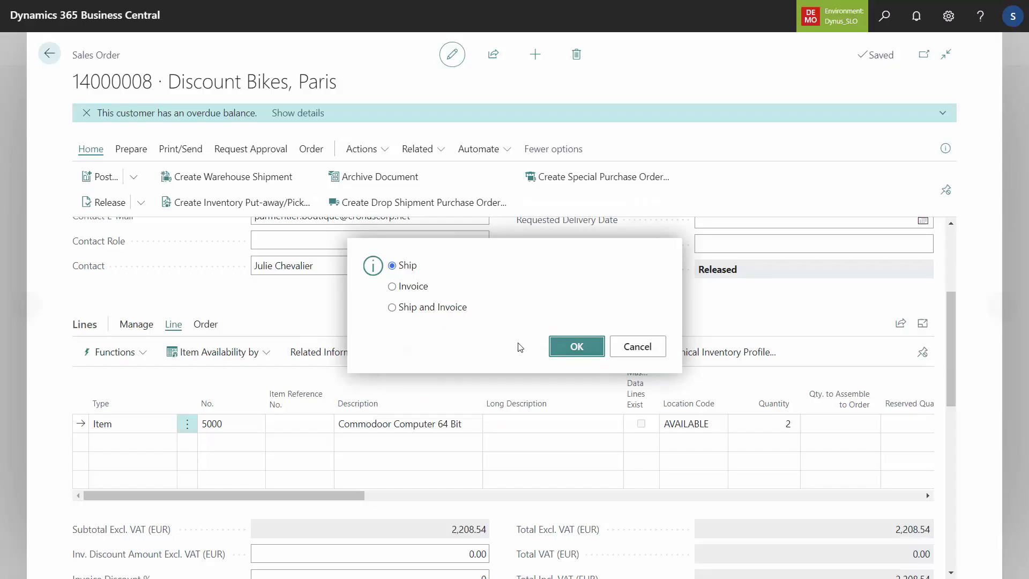
# Step: Search for "ship" and open the sales order's posted sales shipment
pyautogui.click(885, 17)
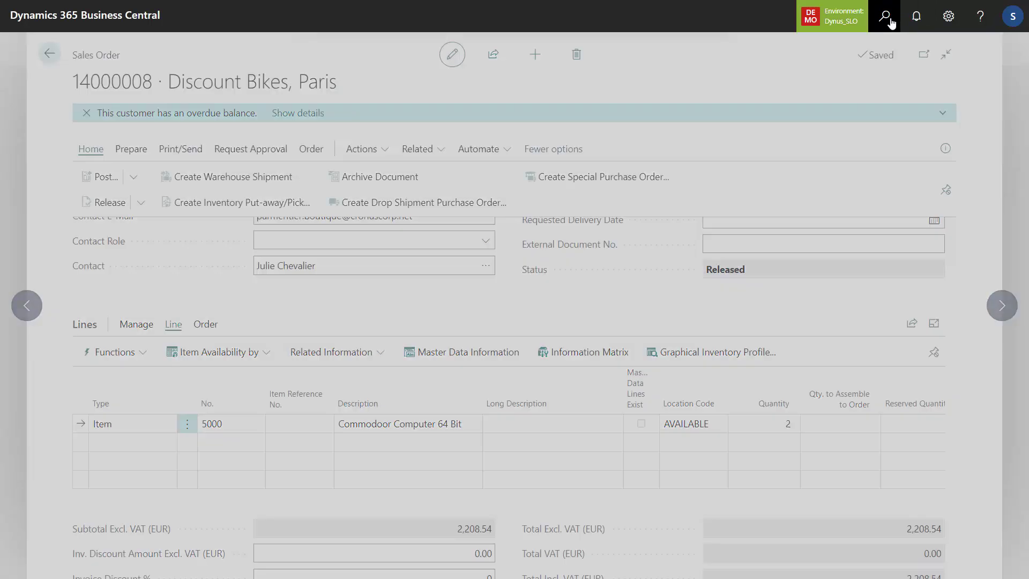
pyautogui.write('ship')
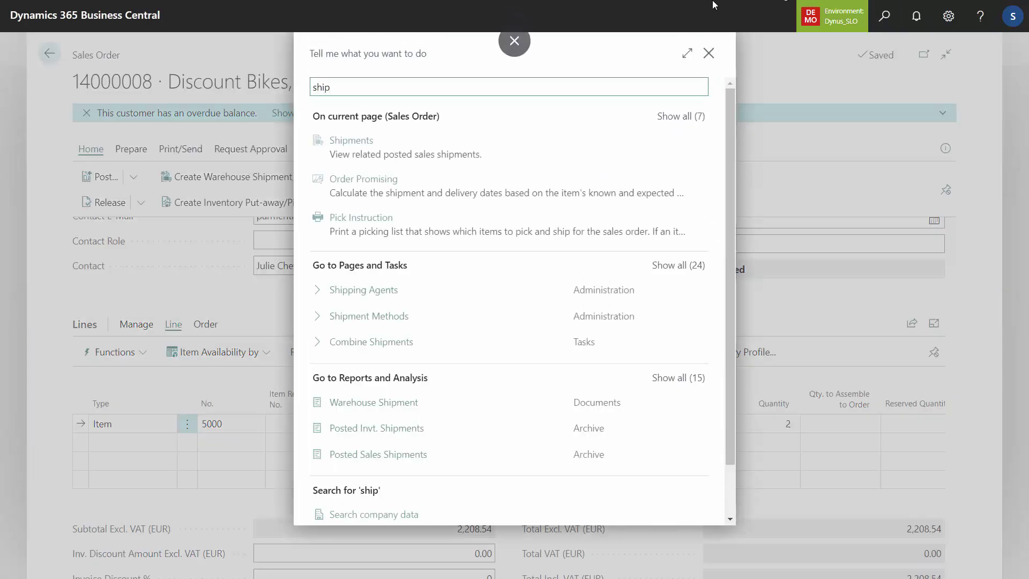
pyautogui.click(346, 150)
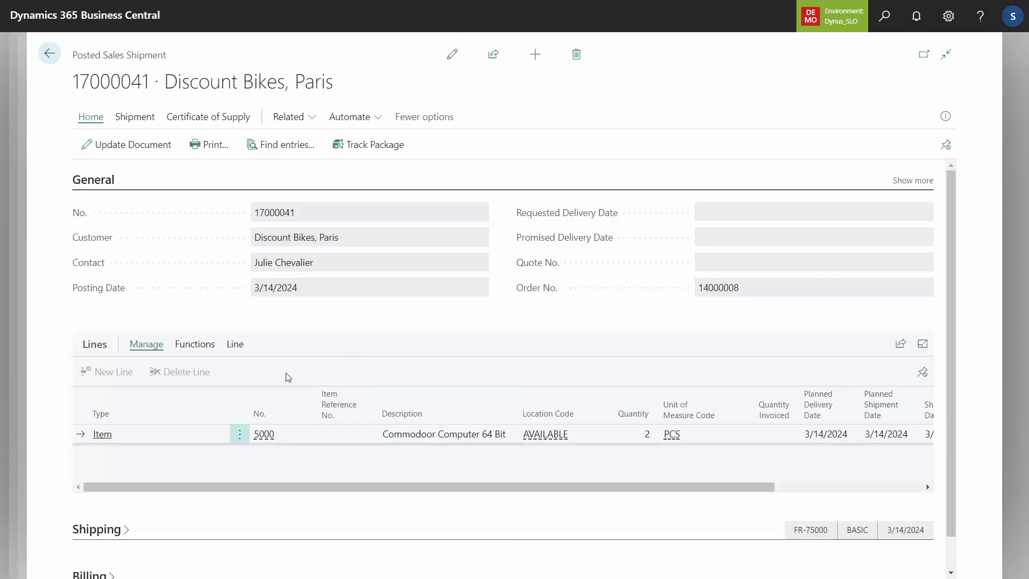
# Step: Open the shipment line's item tracking entries, review the master data information for serial number COM55123002, and return to the shipments list
pyautogui.click(212, 344)
pyautogui.click(237, 346)
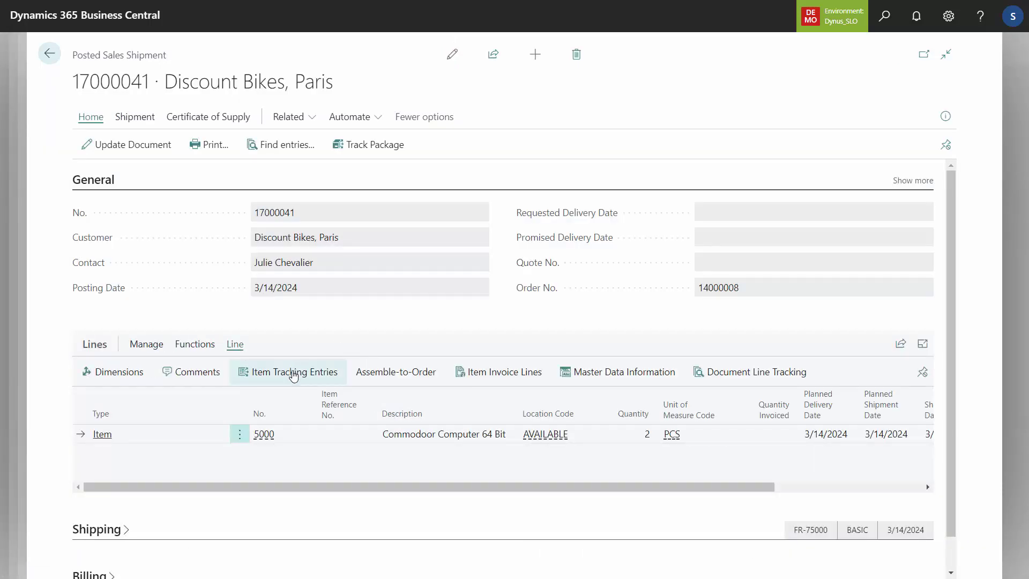
pyautogui.click(292, 371)
pyautogui.click(406, 185)
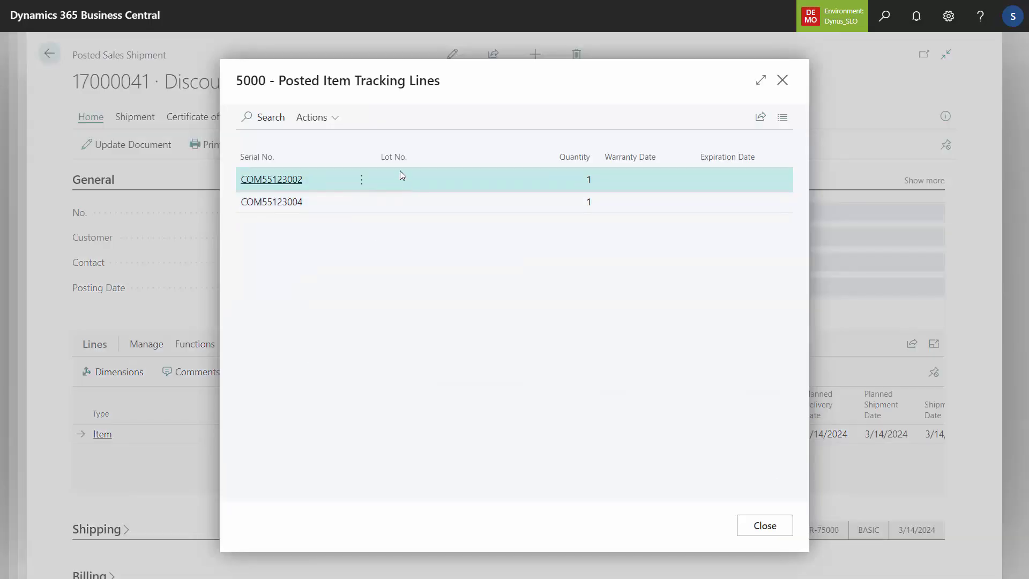
pyautogui.click(326, 123)
pyautogui.moveTo(420, 143)
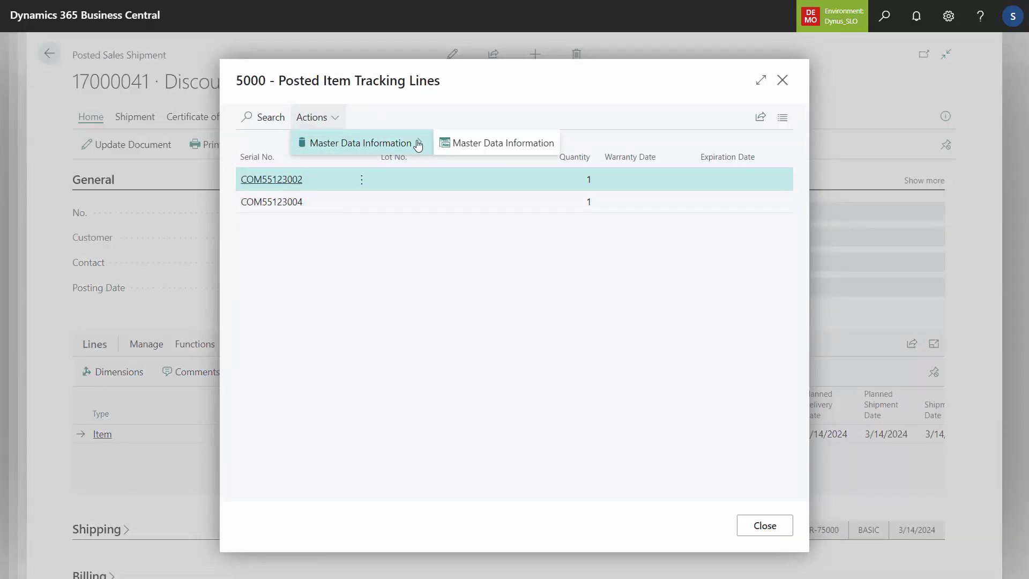
pyautogui.click(468, 143)
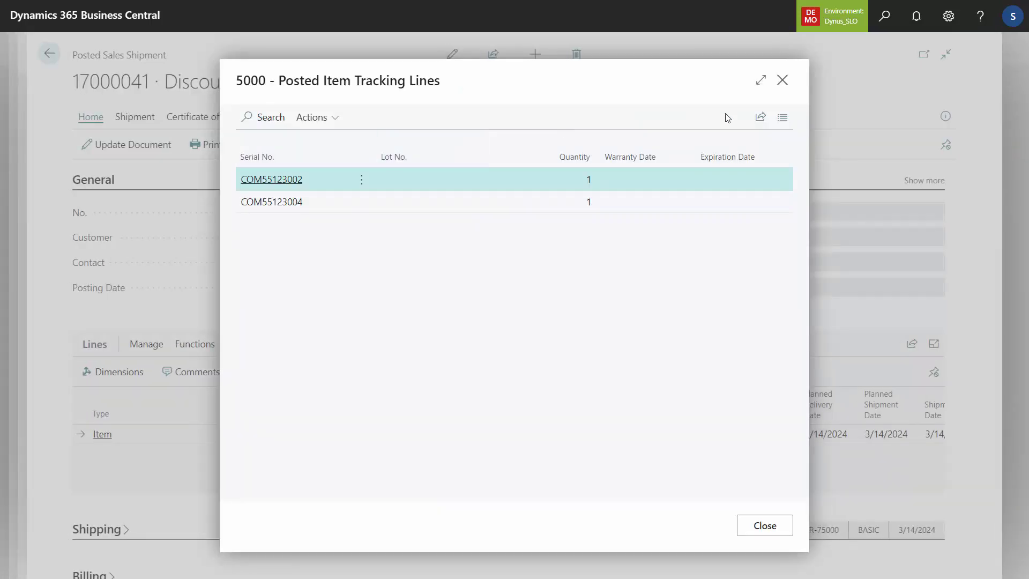
pyautogui.click(782, 79)
pyautogui.click(49, 53)
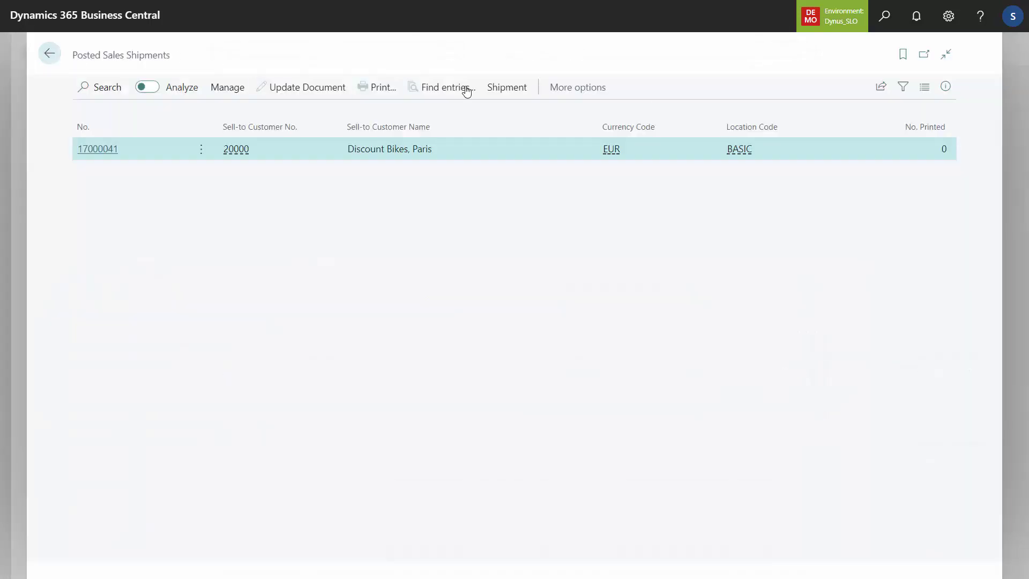
# Step: Open Master Data Information Setup, review the options for Auto copy Item Tracking Lines to Document Lines, and return to the sales order
pyautogui.click(885, 18)
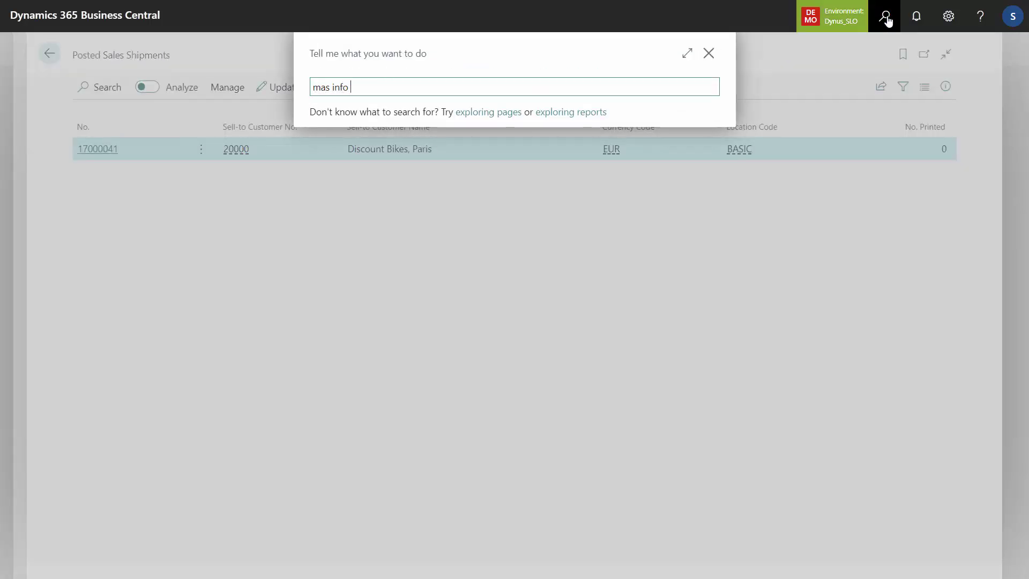
pyautogui.write('mas info et')
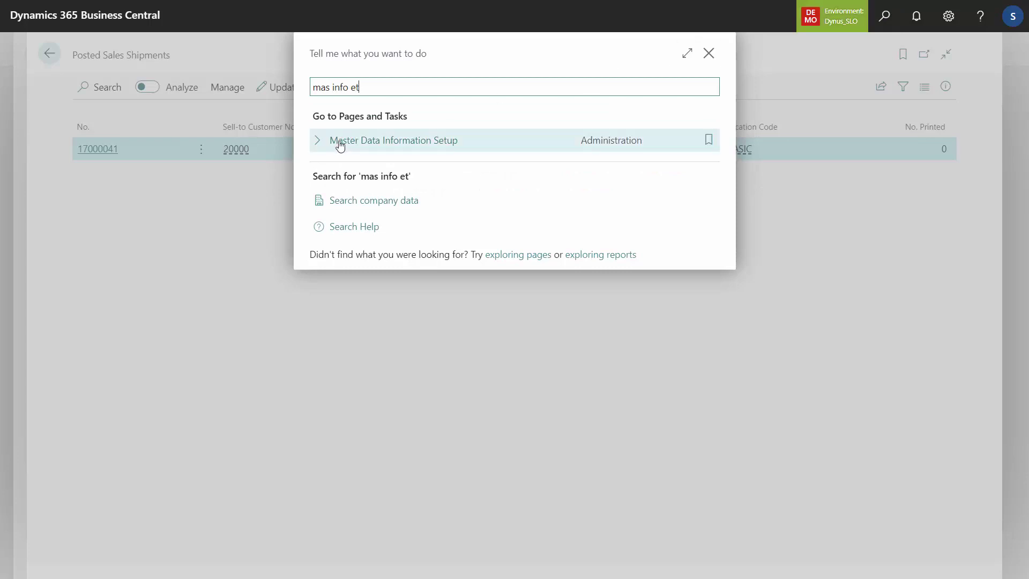
pyautogui.click(377, 142)
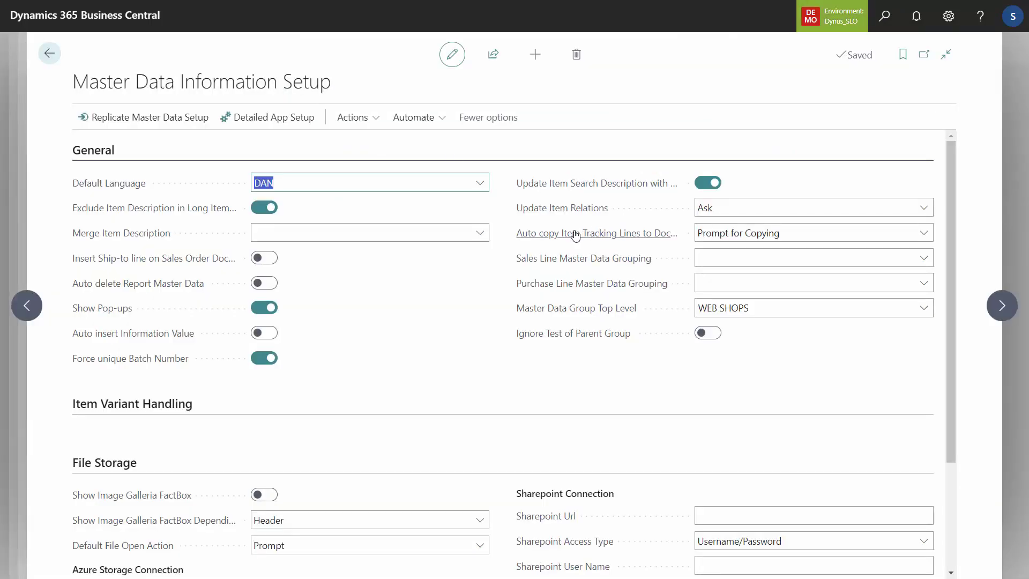
pyautogui.moveTo(577, 239)
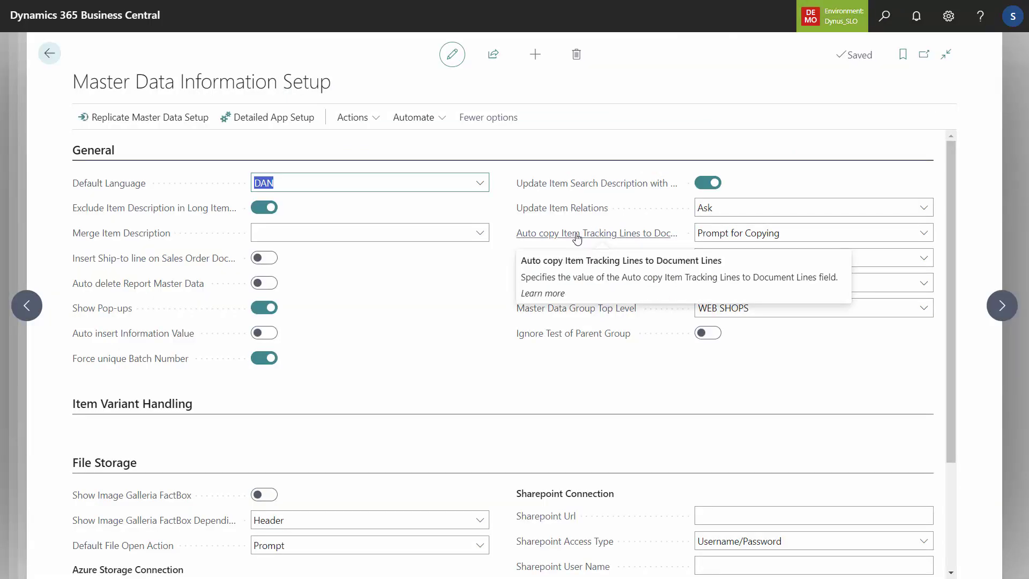
pyautogui.click(742, 236)
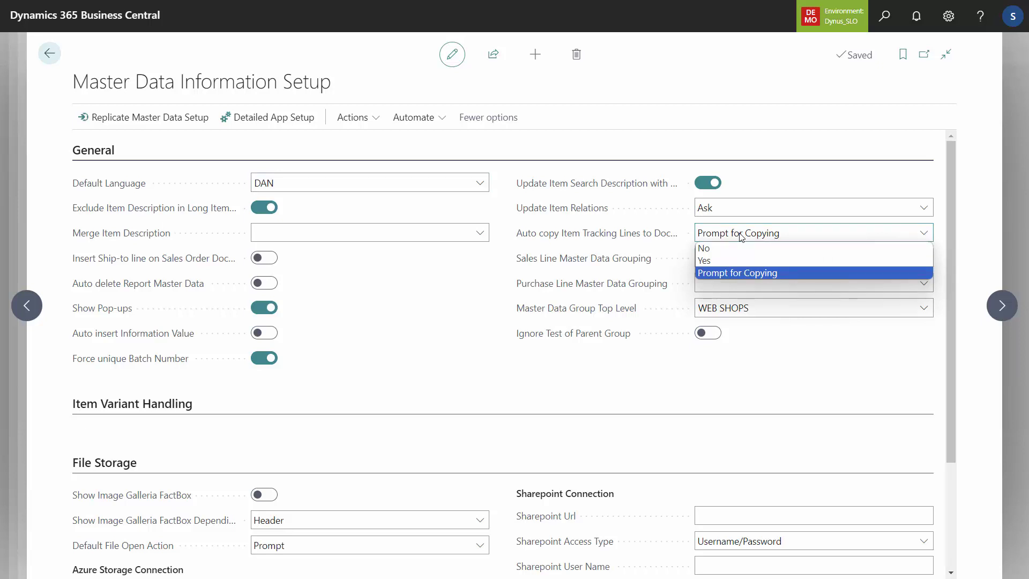
pyautogui.click(66, 59)
pyautogui.click(65, 55)
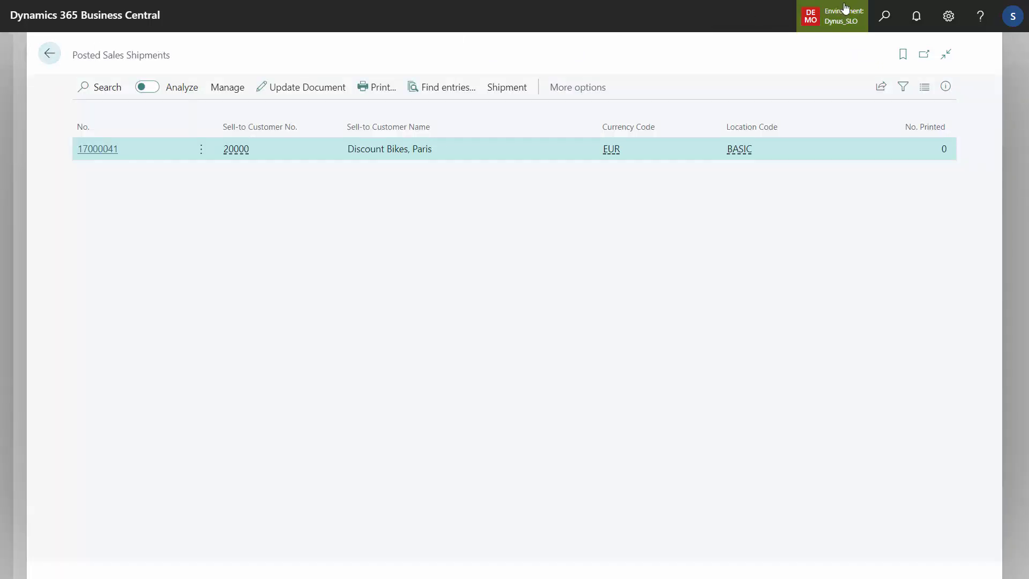
pyautogui.click(68, 60)
# Step: Open Master Data on Document Setup and open the SALES ORDER document template for the Sales Order row
pyautogui.click(885, 20)
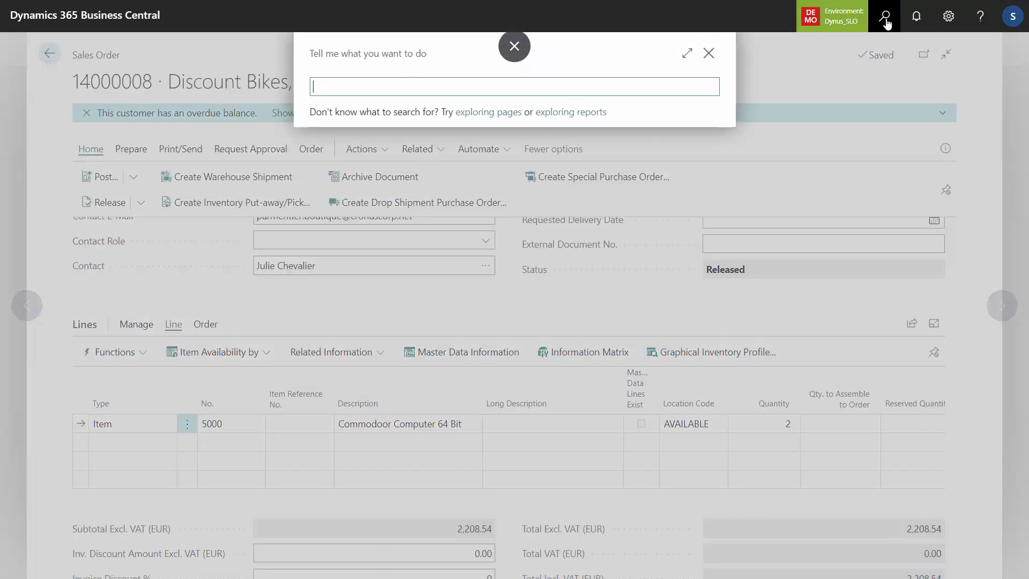
pyautogui.write('mas doc ')
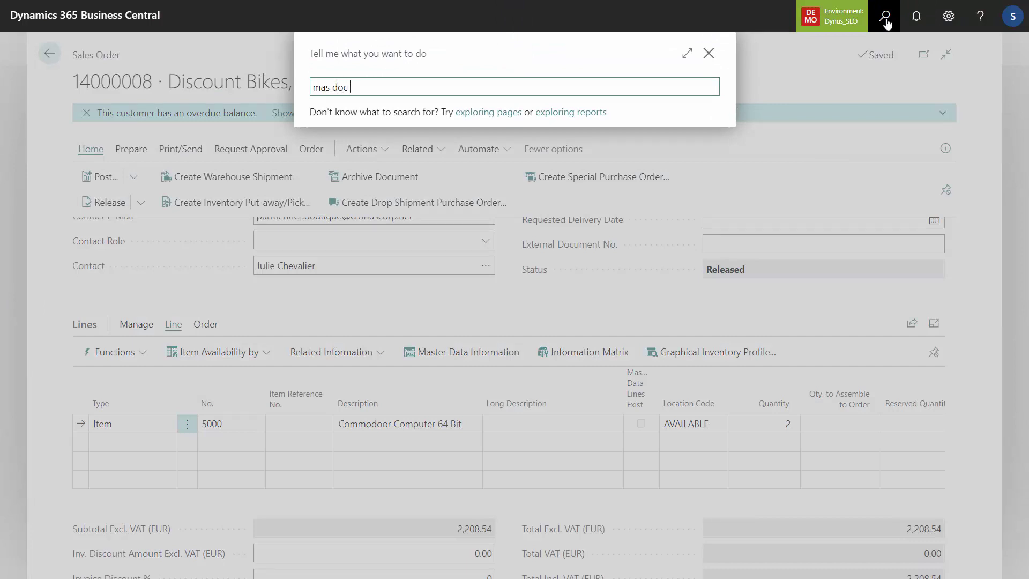
pyautogui.write('setup')
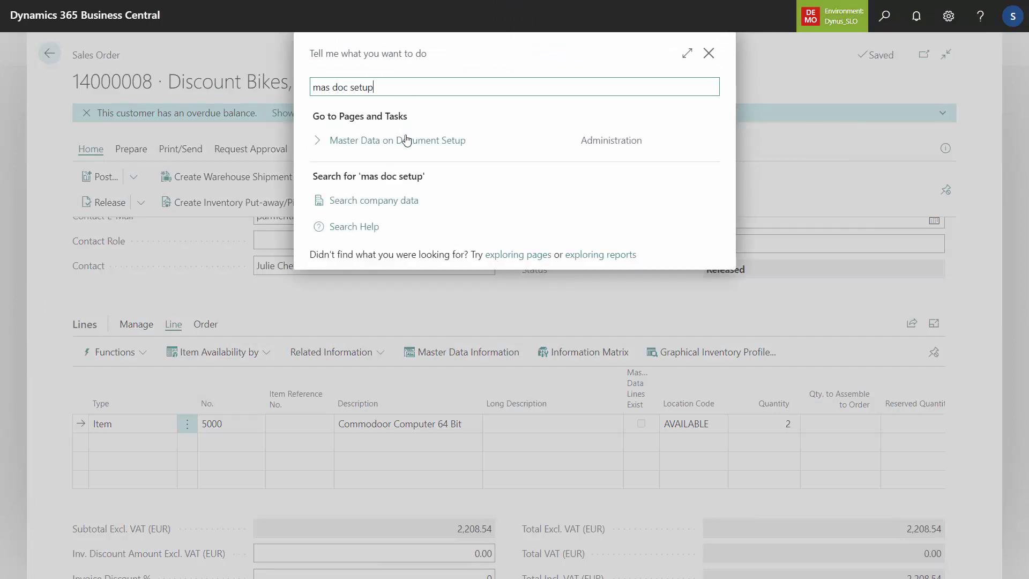
pyautogui.click(405, 138)
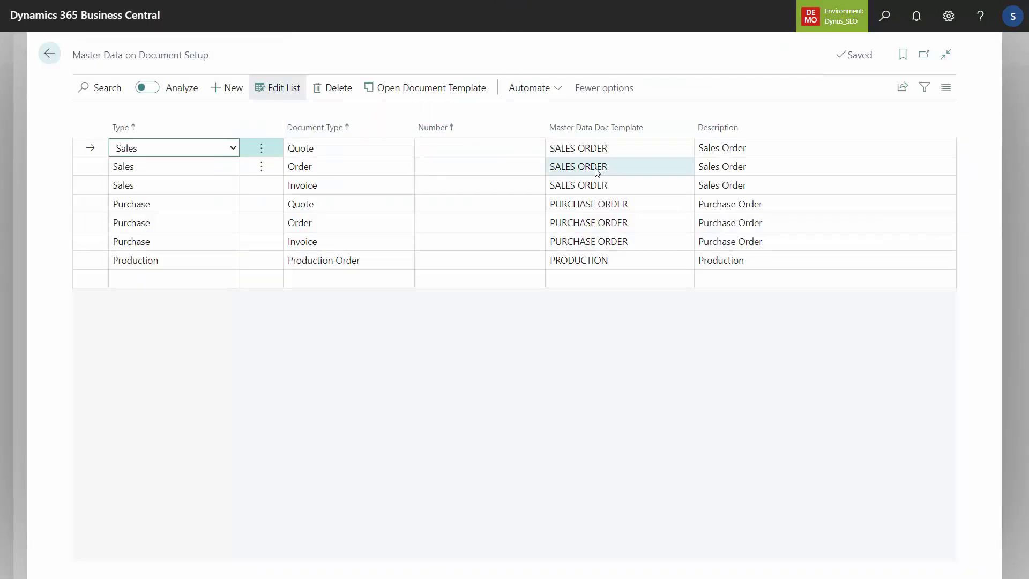
pyautogui.click(618, 166)
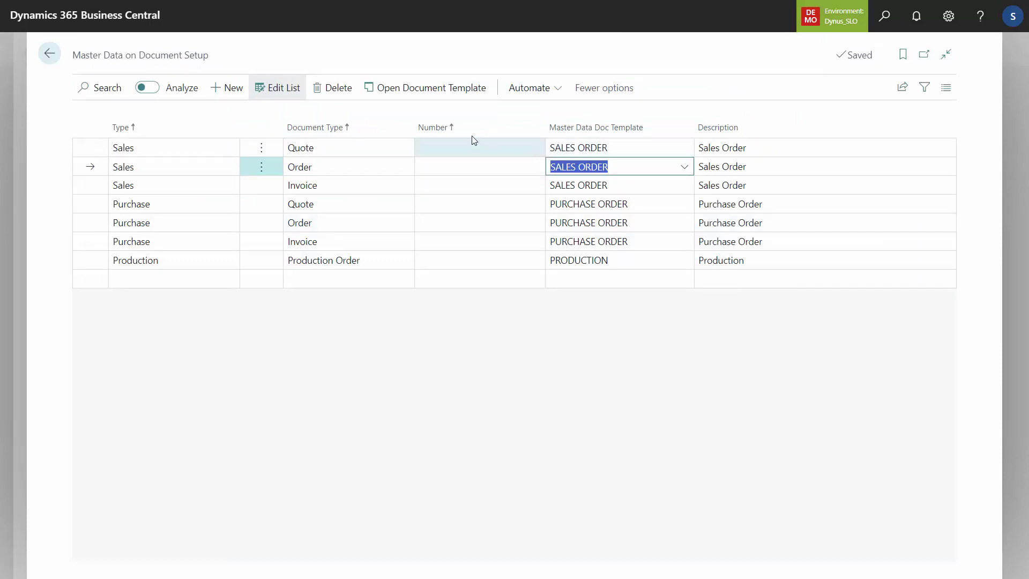
pyautogui.click(442, 88)
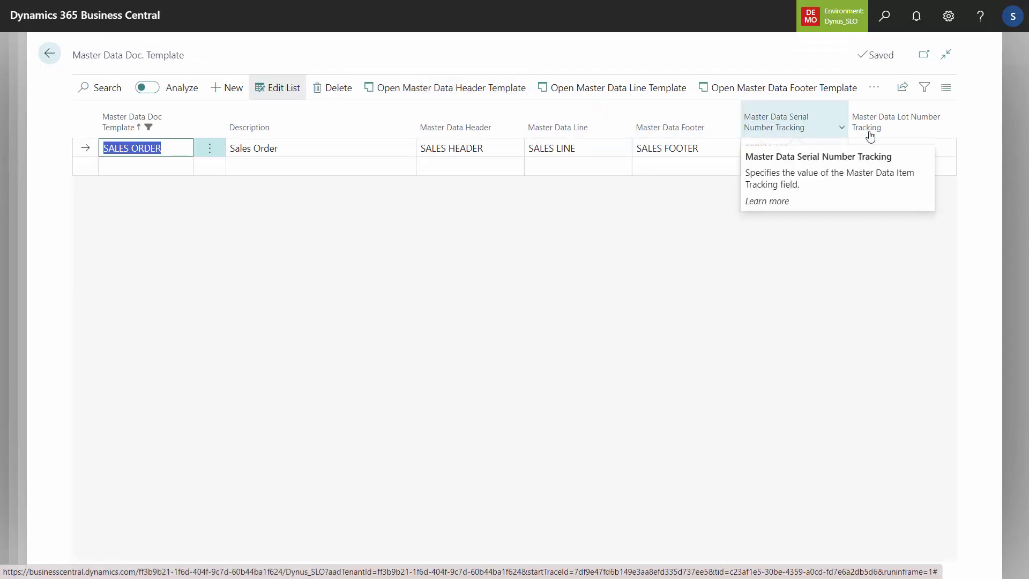
# Step: Look up the SERIAL NO. template under Master Data Serial Number Tracking and examine its Master Data on Document Content
pyautogui.click(808, 147)
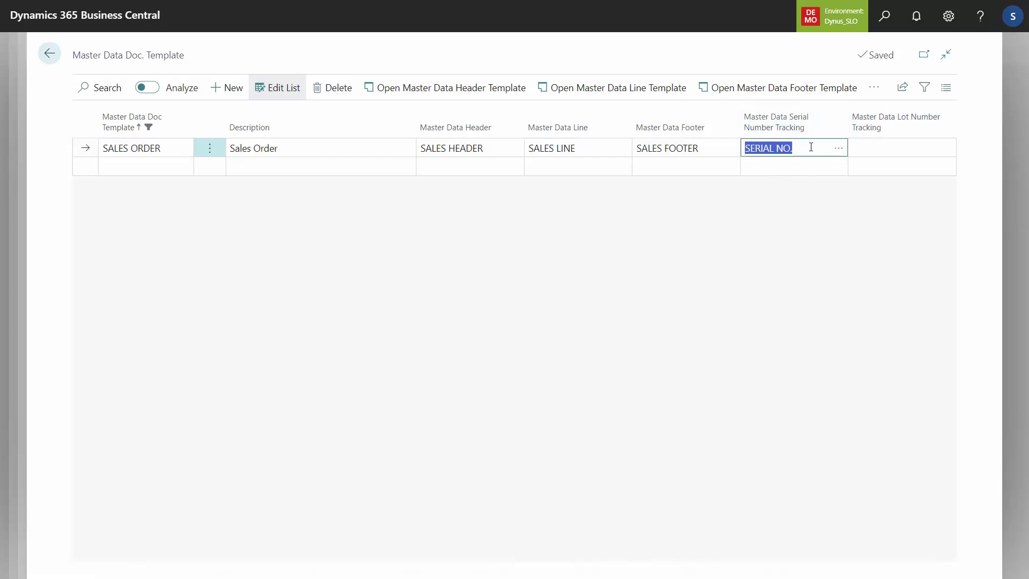
pyautogui.click(838, 148)
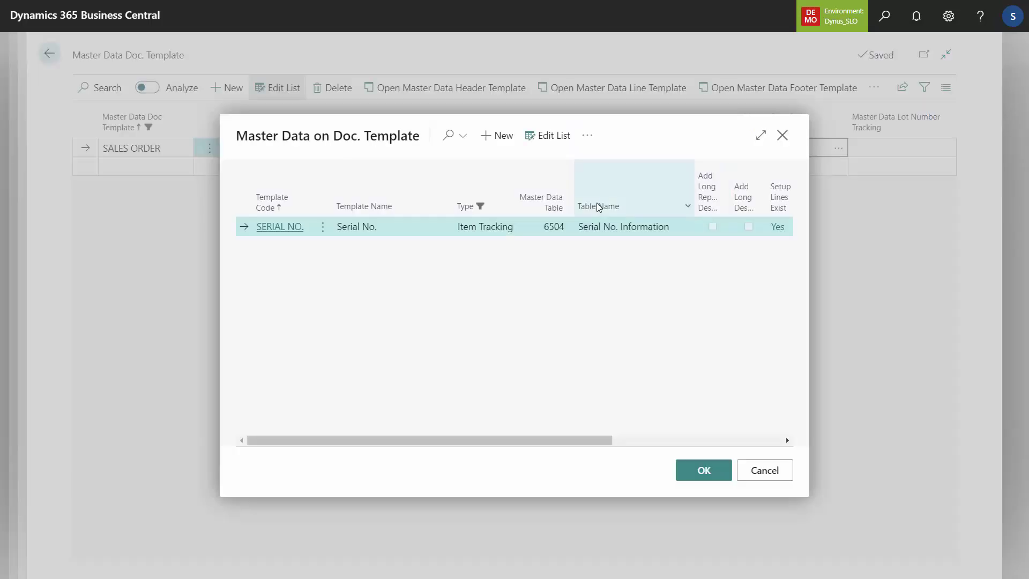
pyautogui.click(588, 136)
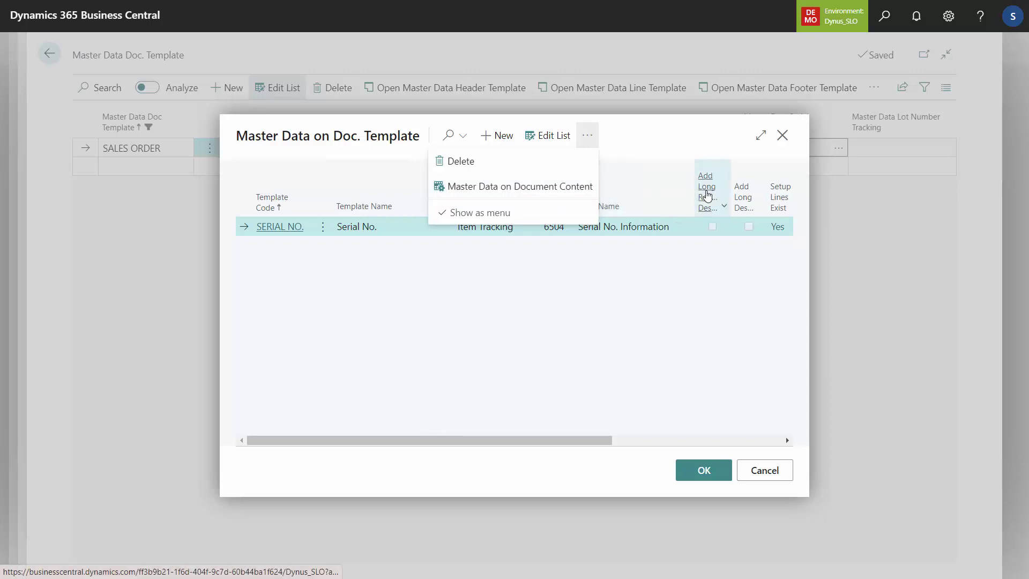
pyautogui.click(761, 137)
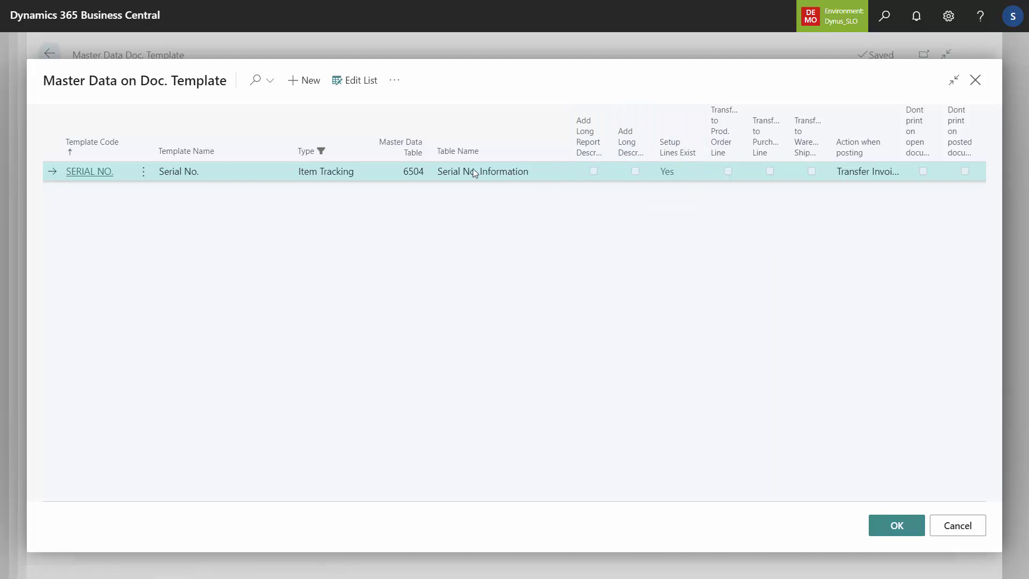
pyautogui.click(394, 86)
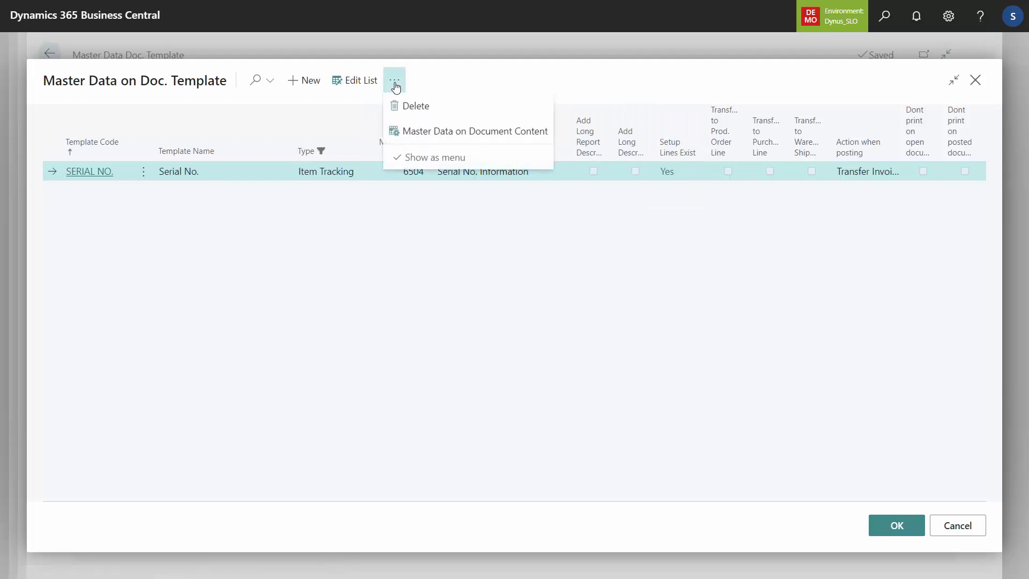
pyautogui.click(430, 133)
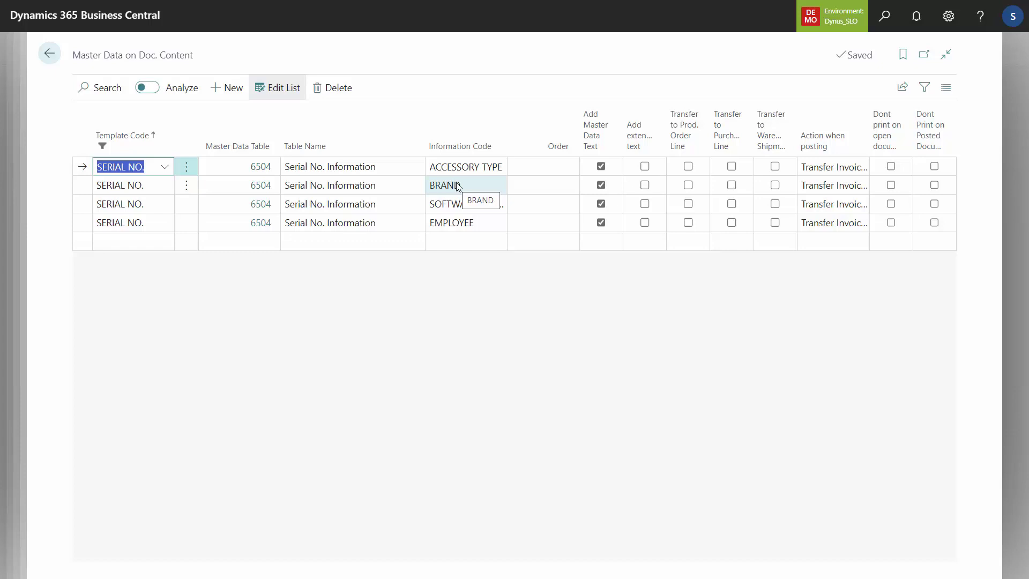
pyautogui.click(55, 65)
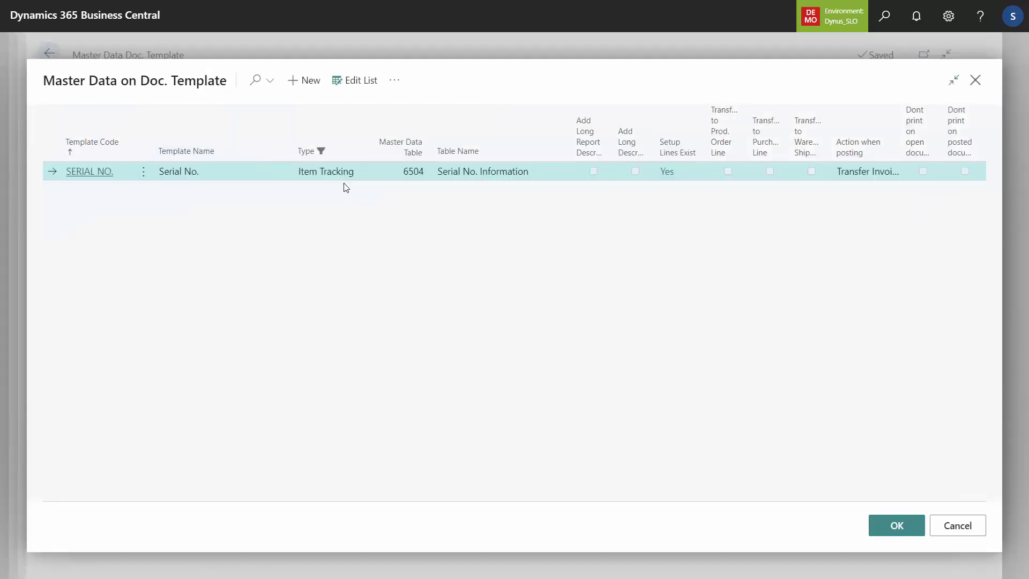